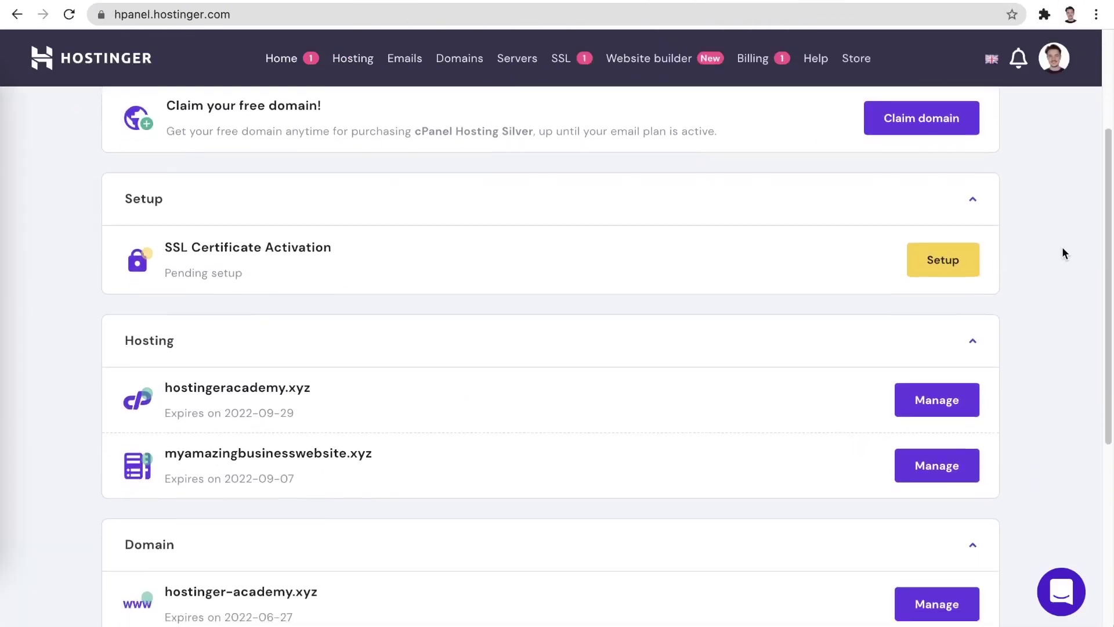
Use Auto Installer to install WordPress on myamazingbusinesswebsite.xyz with site title MyBusinessWebsite.
left_click(966, 436)
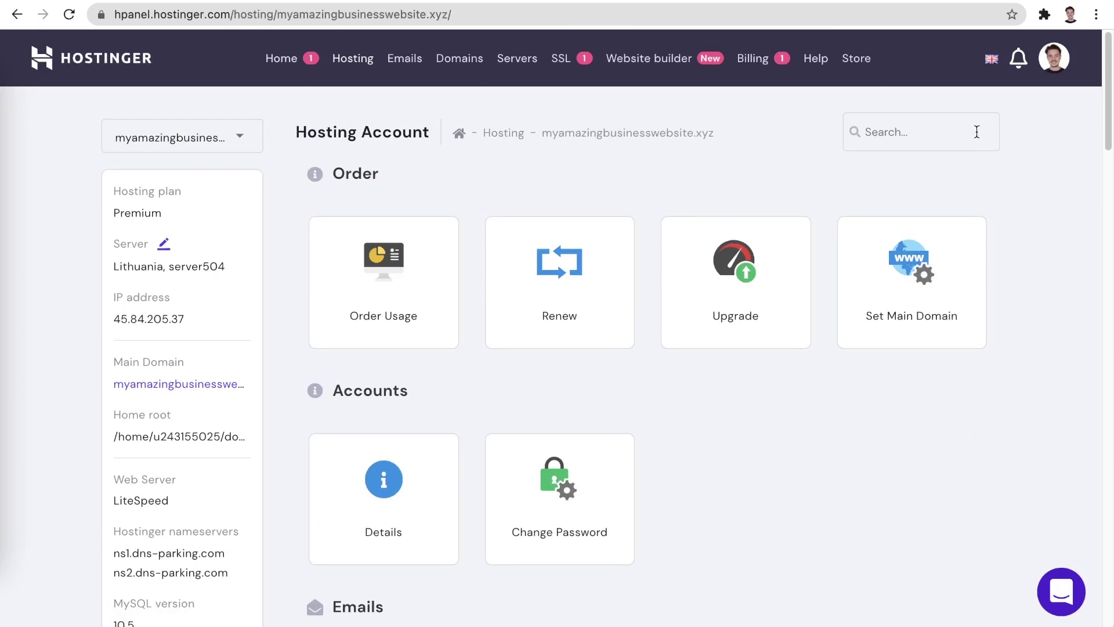
type("auto")
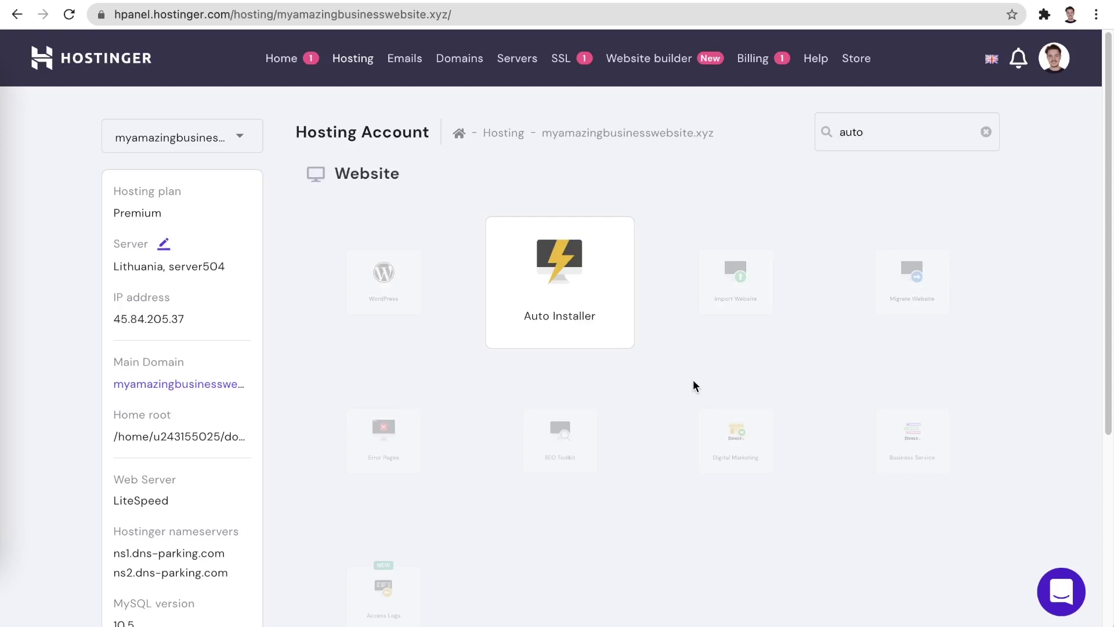
left_click(604, 311)
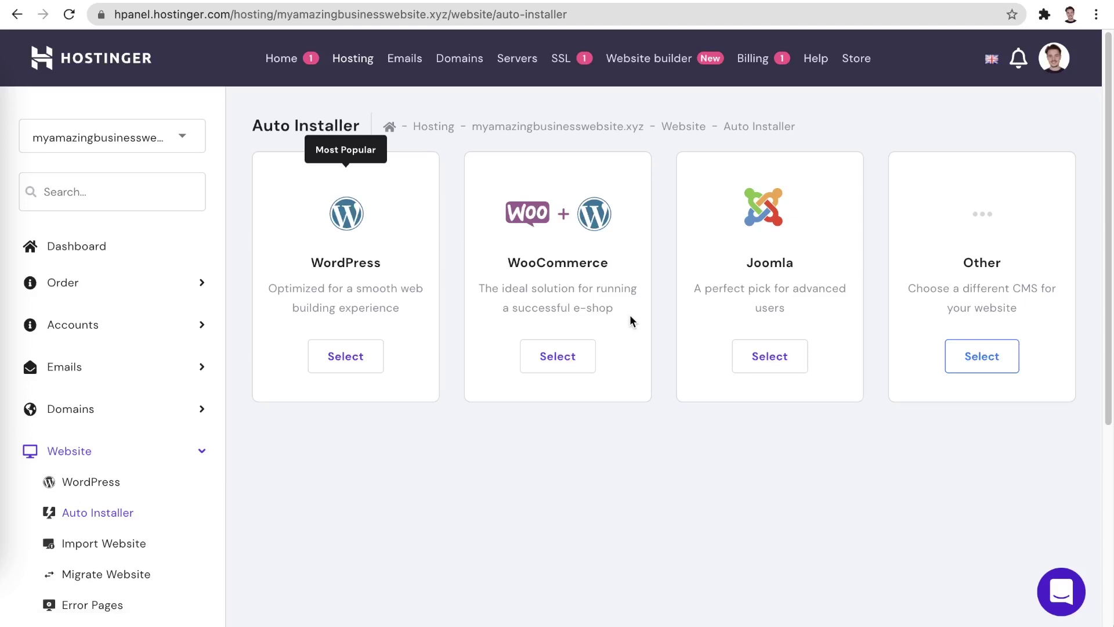
left_click(365, 357)
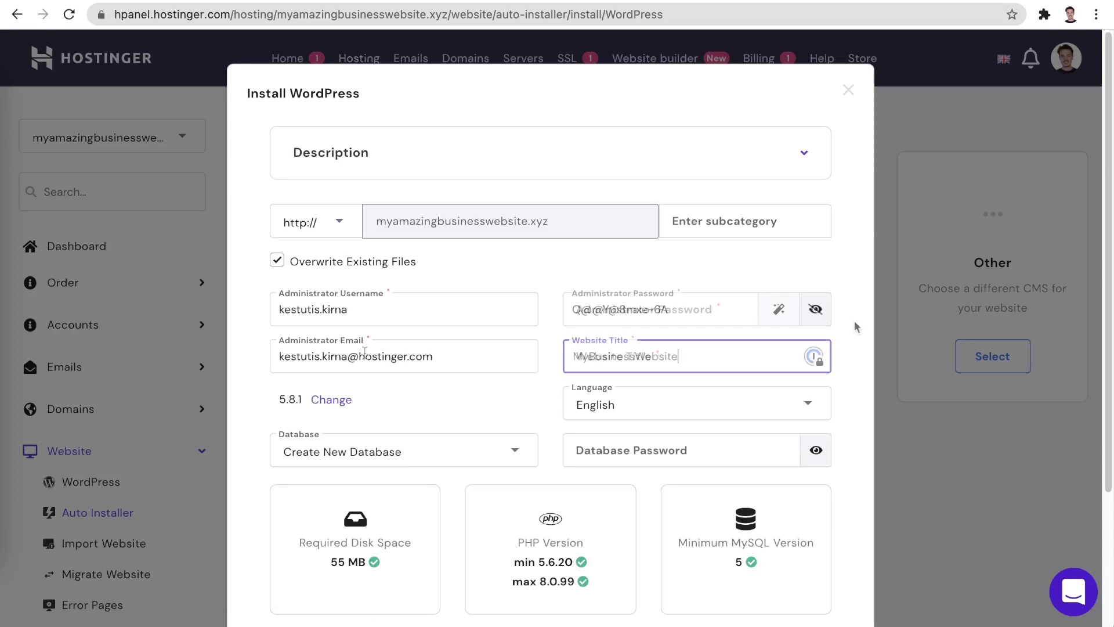
scroll(853, 323, "down", 3)
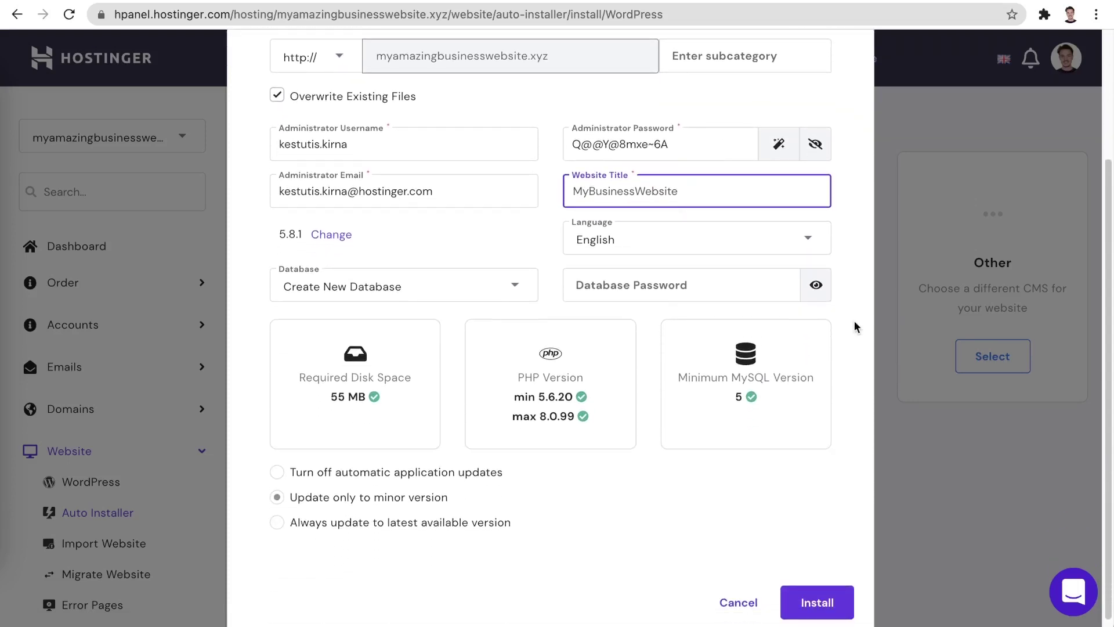
left_click(854, 326)
left_click(814, 606)
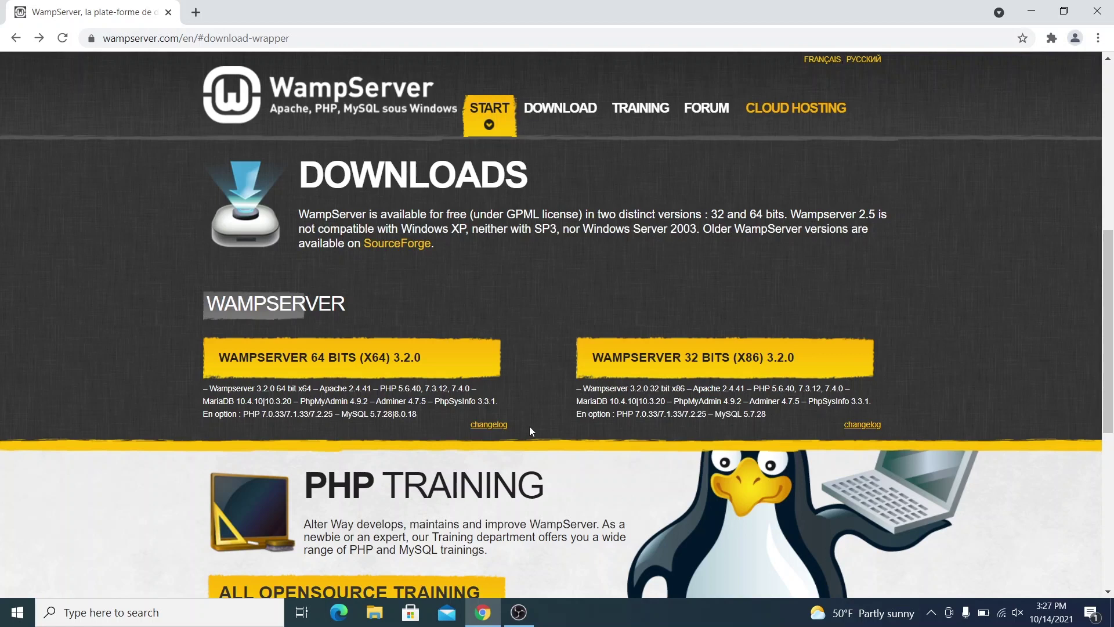
Check the system type in Control Panel, then download WampServer 64 bits directly from SourceForge.
left_click(109, 621)
type("contro")
left_click(145, 224)
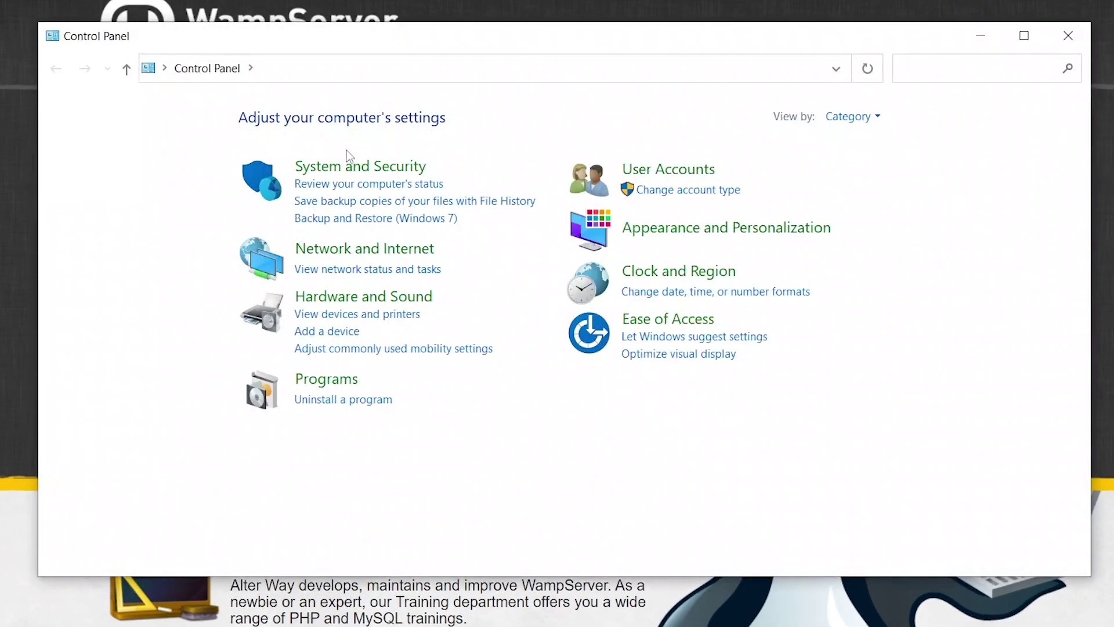
left_click(349, 165)
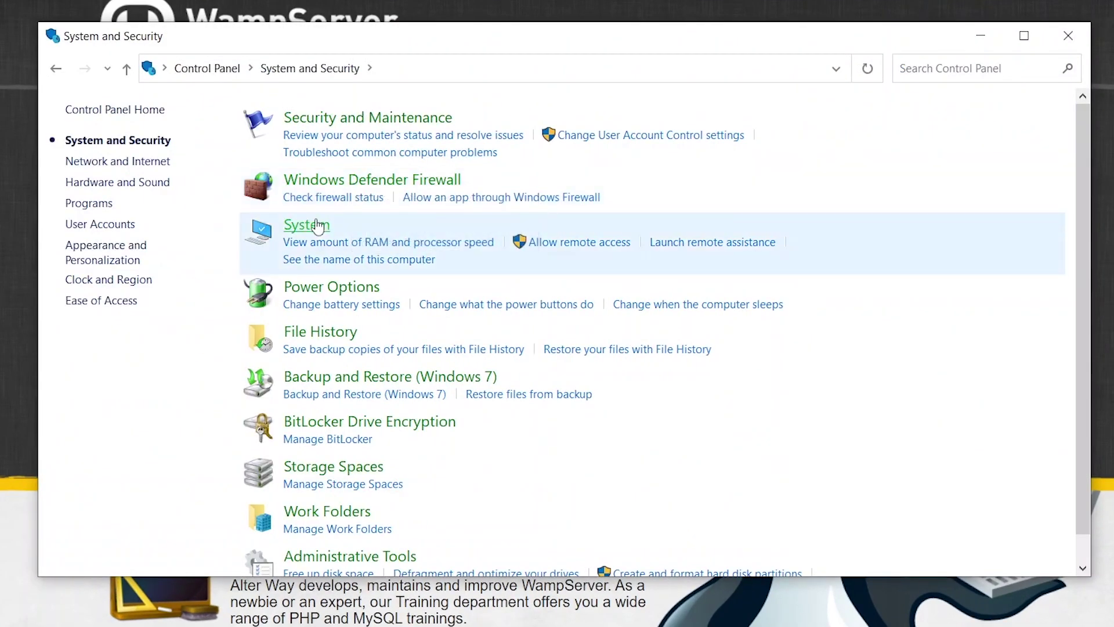
left_click(316, 224)
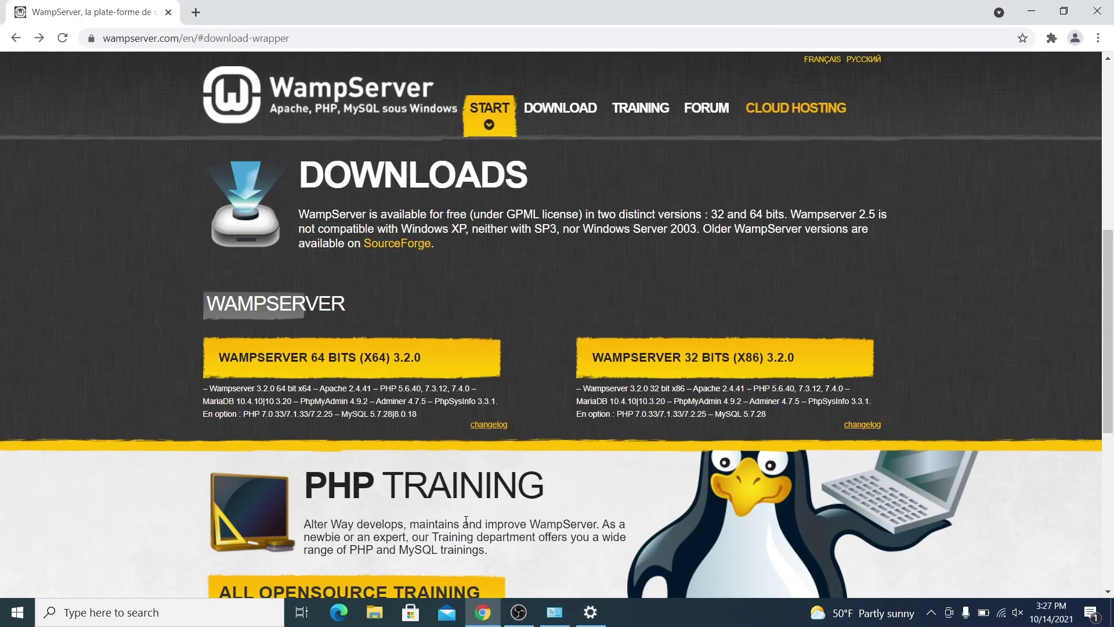
left_click(371, 358)
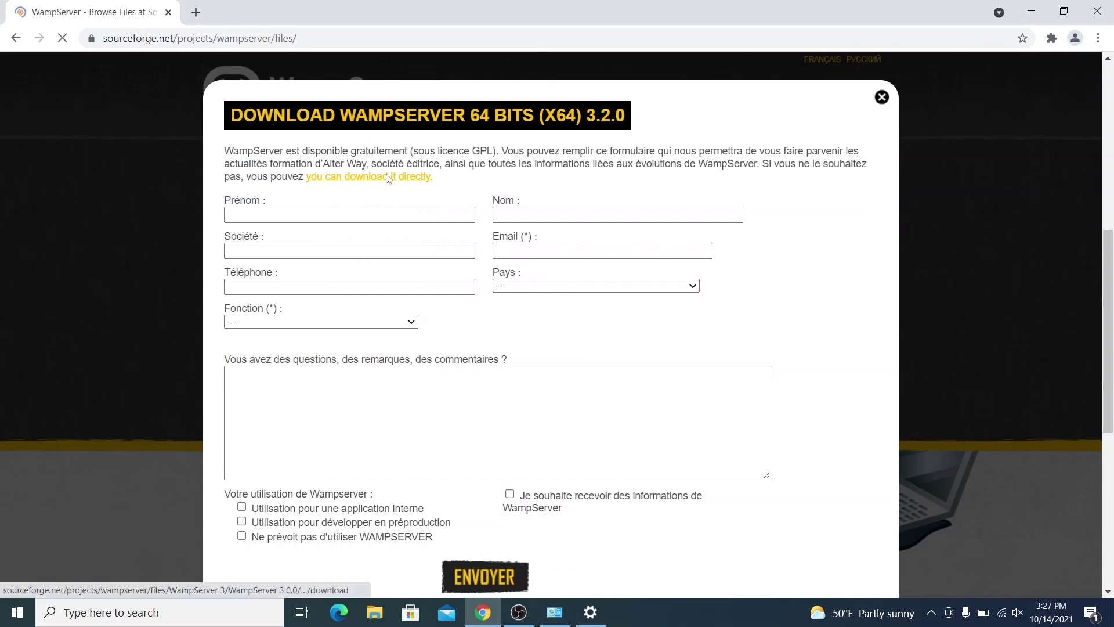
left_click(385, 176)
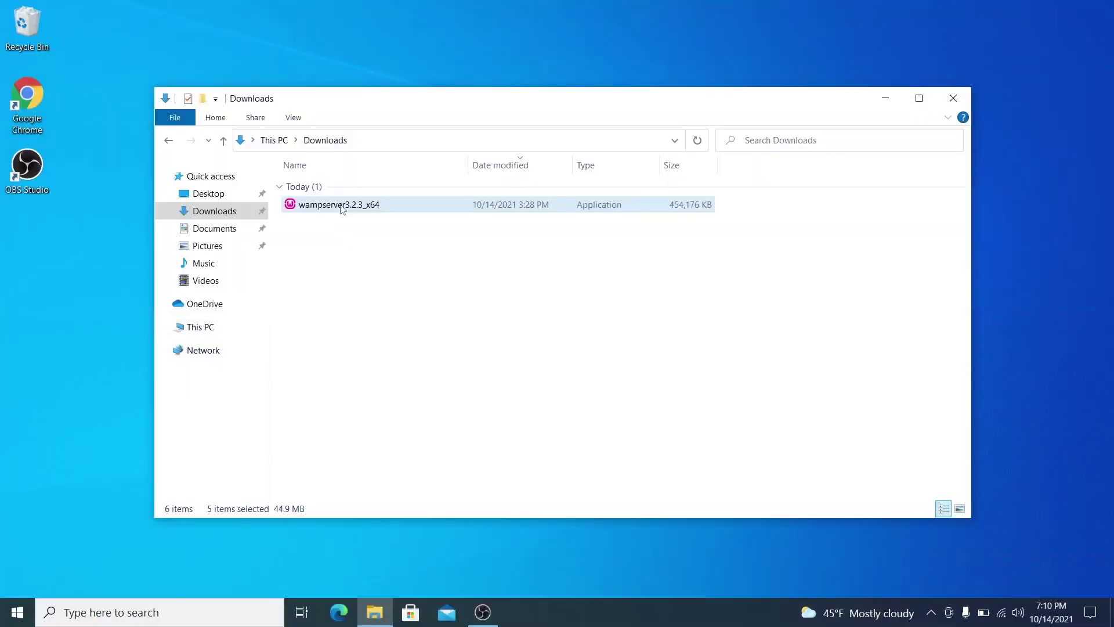
Run the WampServer installer in English, accept the license, and install to c:\wamp64 with defaults.
double_click(342, 206)
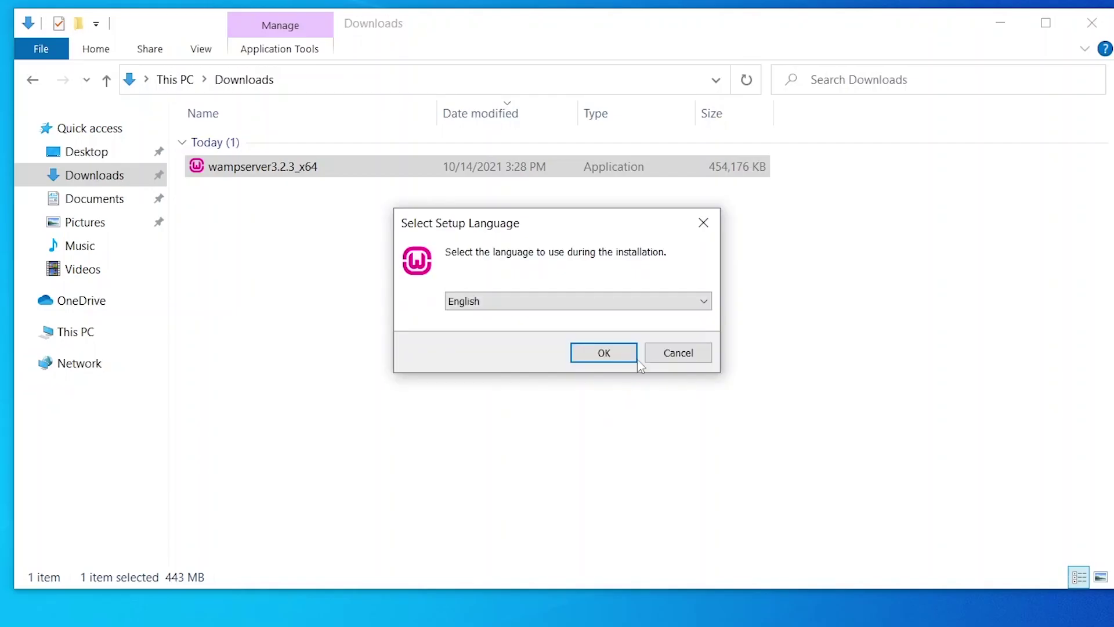
left_click(609, 342)
left_click(400, 434)
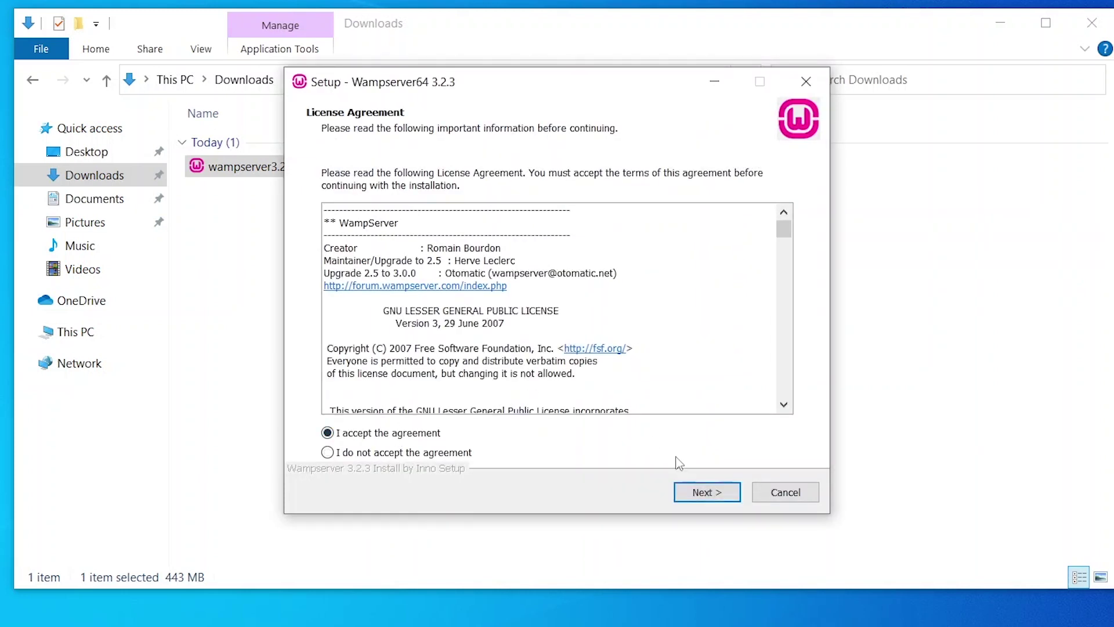
left_click(699, 492)
left_click(697, 502)
left_click(698, 500)
left_click(698, 500)
left_click(698, 500)
left_click(698, 500)
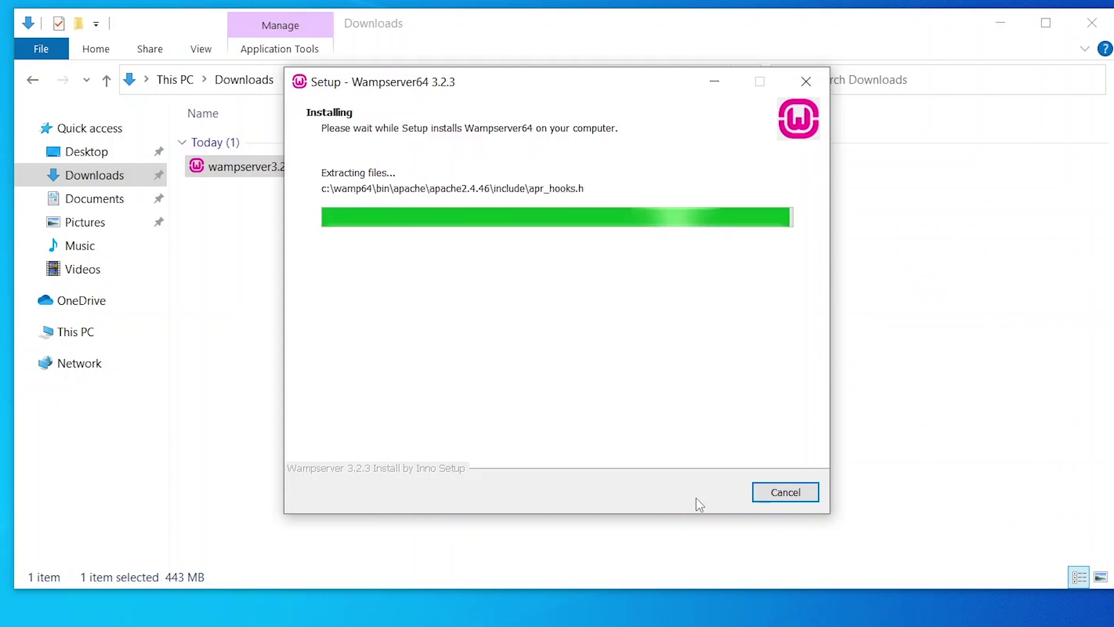
Set C:\Program Files\Google\Chrome\Application\chrome.exe as the browser and keep Notepad as editor.
left_click(628, 395)
left_click(407, 429)
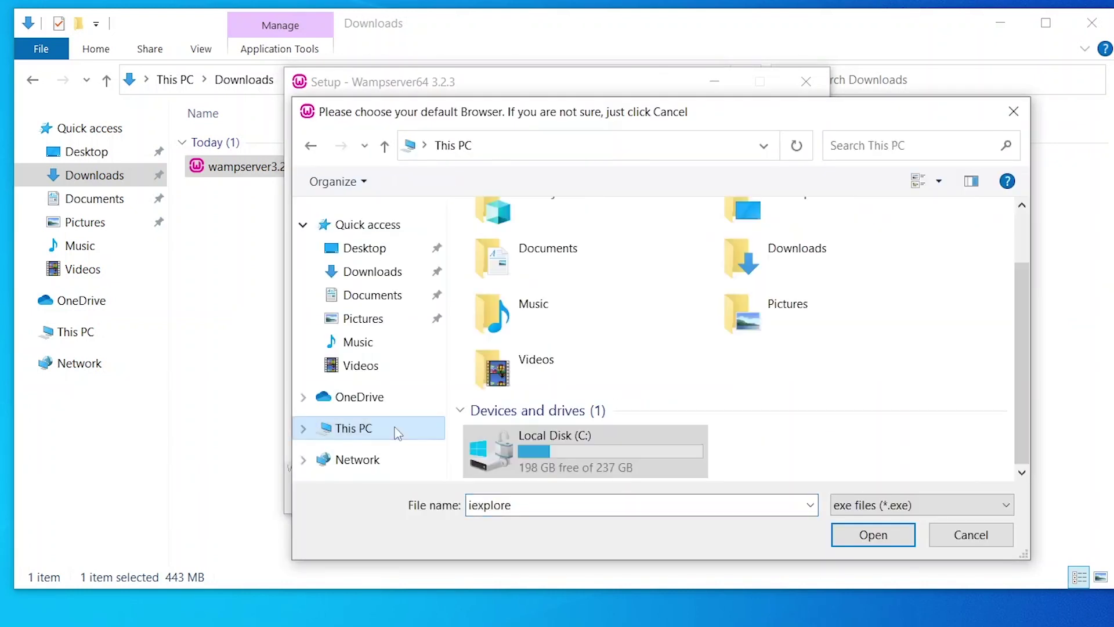
double_click(480, 440)
double_click(519, 282)
double_click(520, 302)
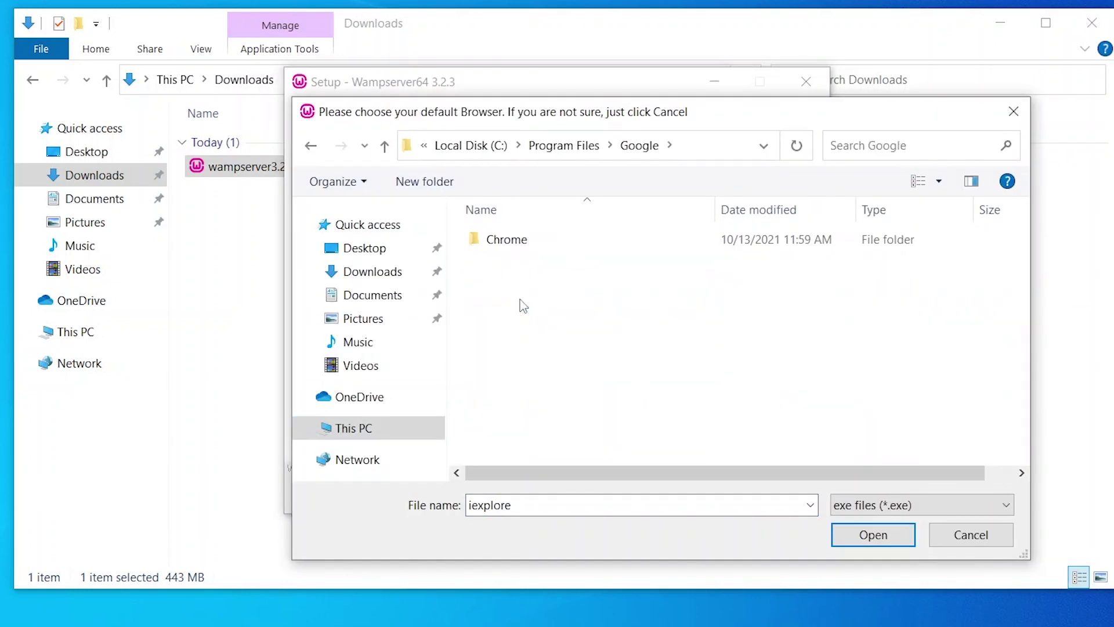
double_click(500, 240)
double_click(499, 240)
double_click(518, 283)
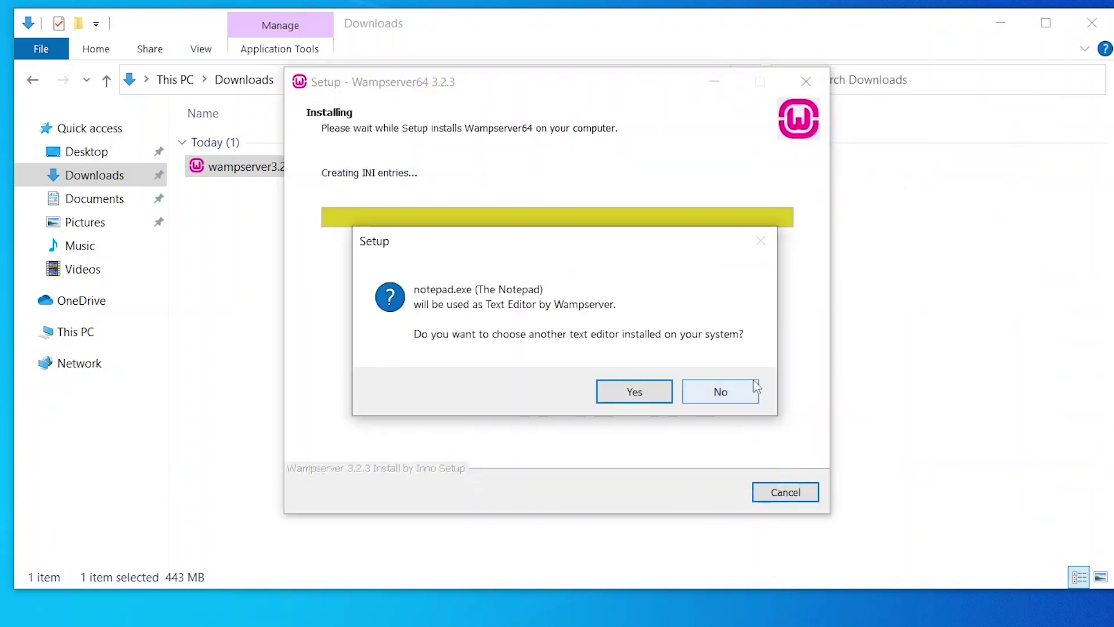
left_click(718, 391)
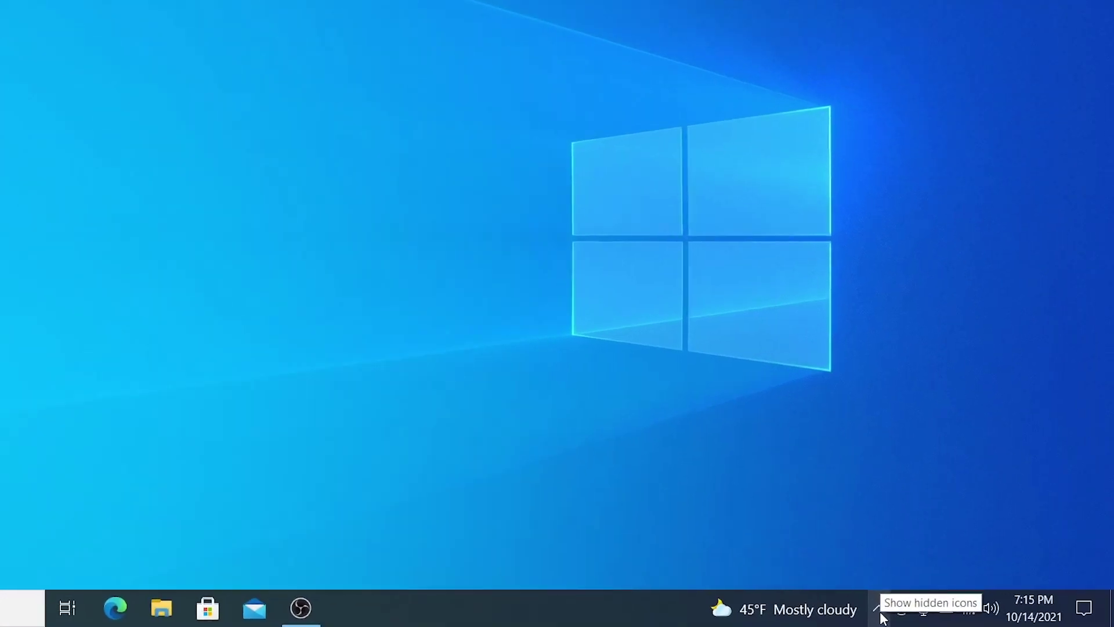
Launch phpMyAdmin from the WampServer icon in the system tray.
left_click(931, 614)
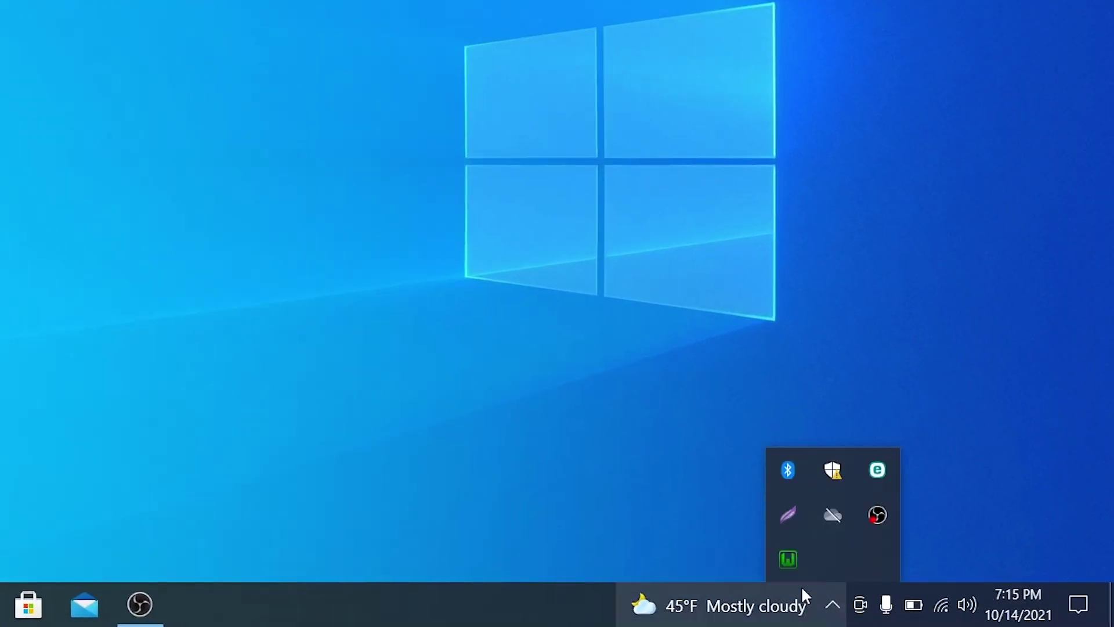
left_click(776, 565)
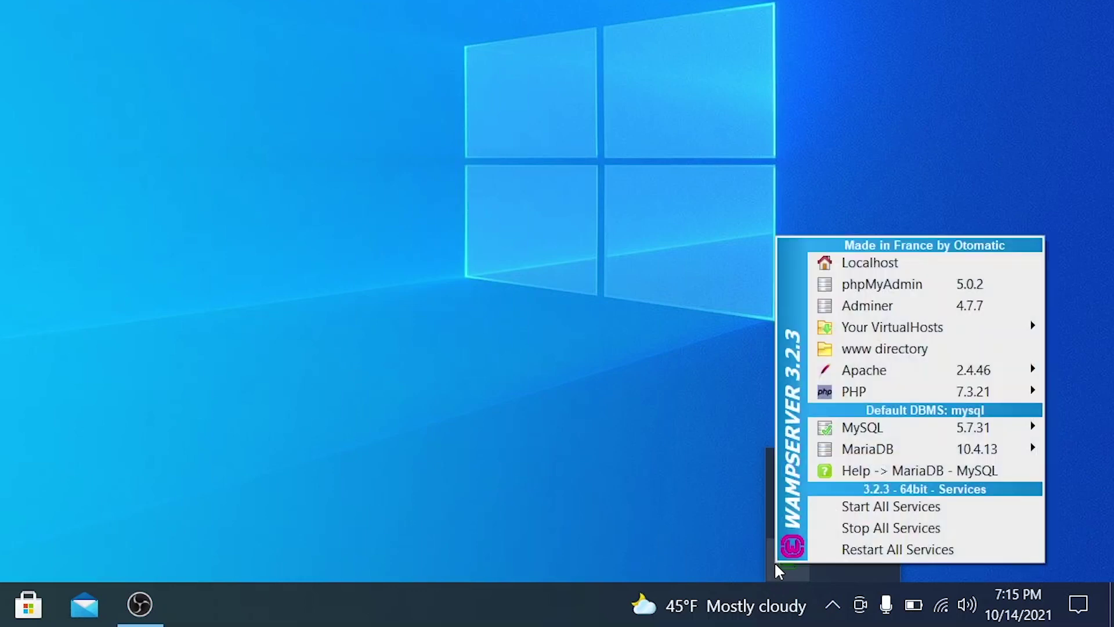
left_click(890, 278)
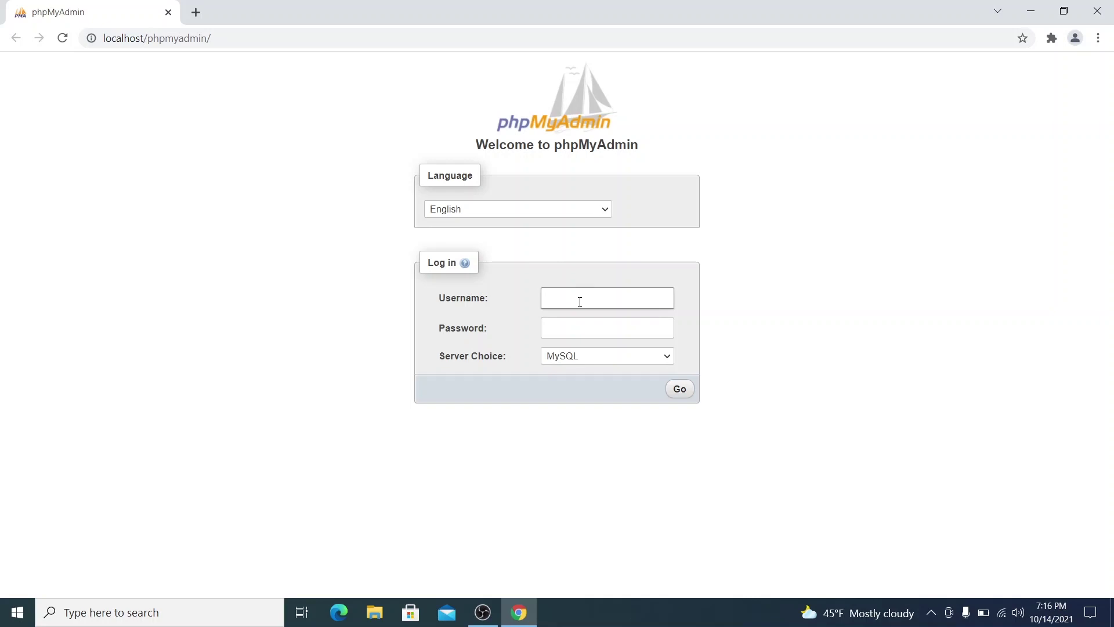
Log in with the default credentials and create a database named 'wordpress' under Databases.
left_click(677, 386)
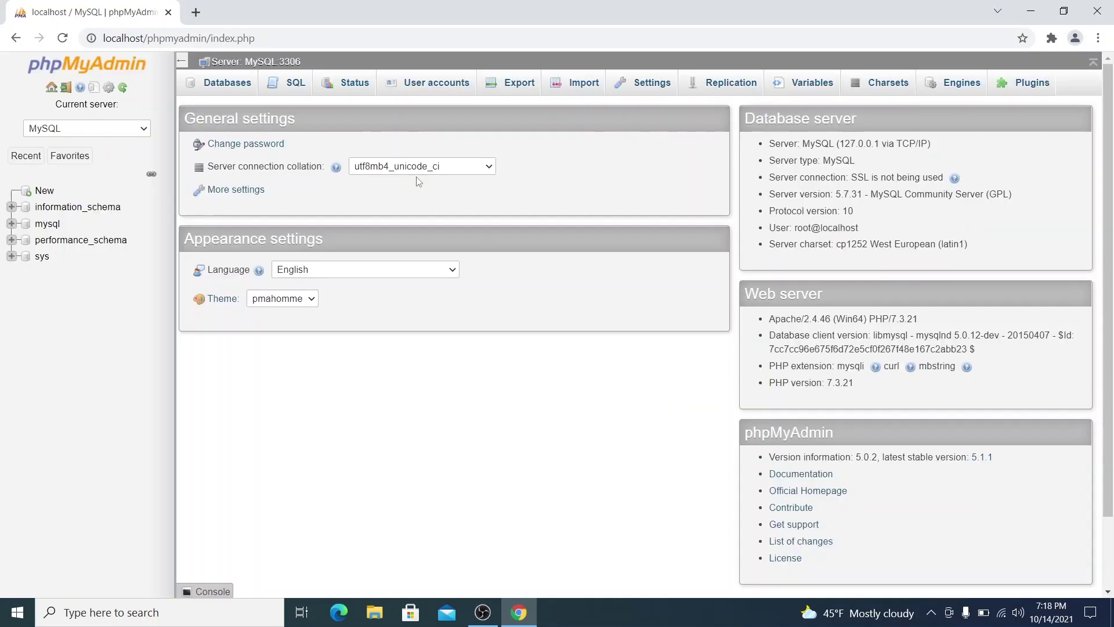
left_click(235, 86)
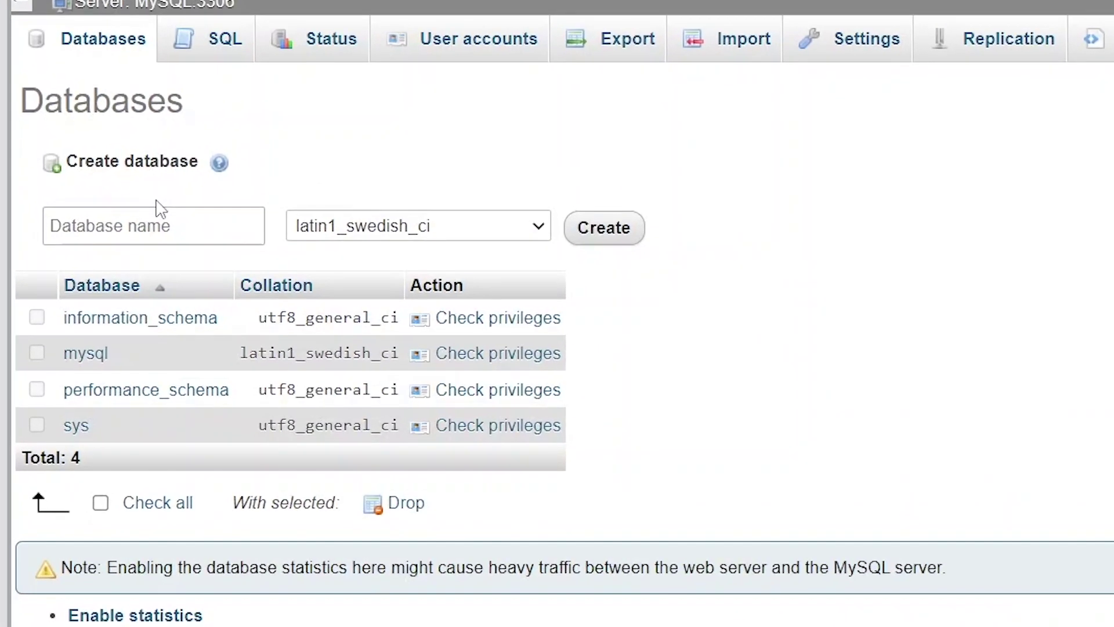
left_click(252, 184)
type("wordpress")
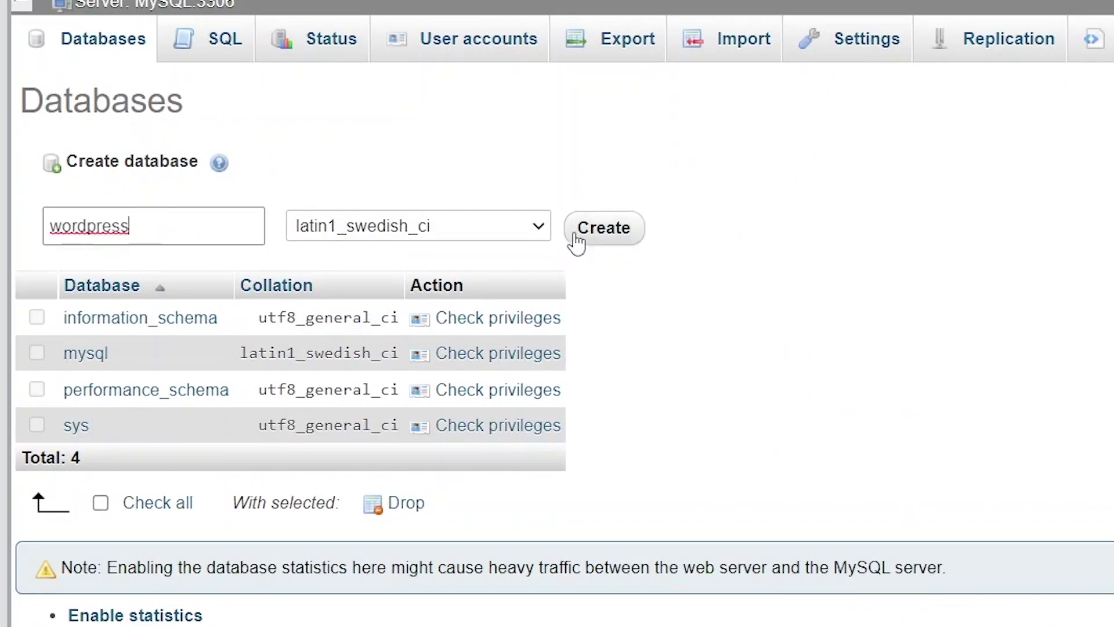
left_click(579, 239)
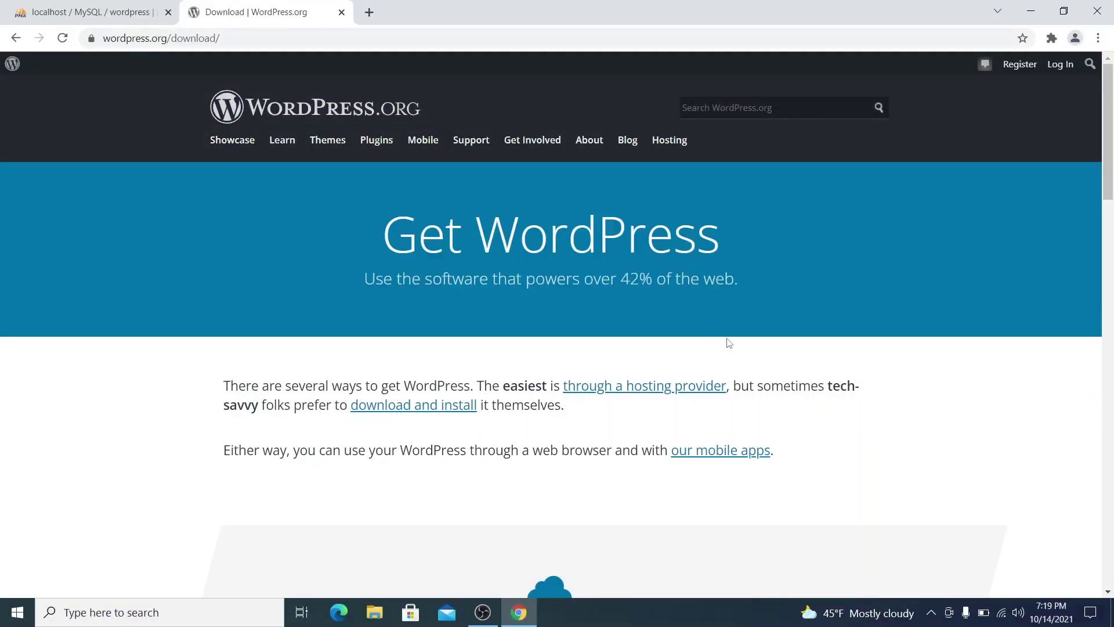
Download the WordPress 5.8.1 zip, dismiss the thank-you popup, and open the download's menu.
left_click(434, 407)
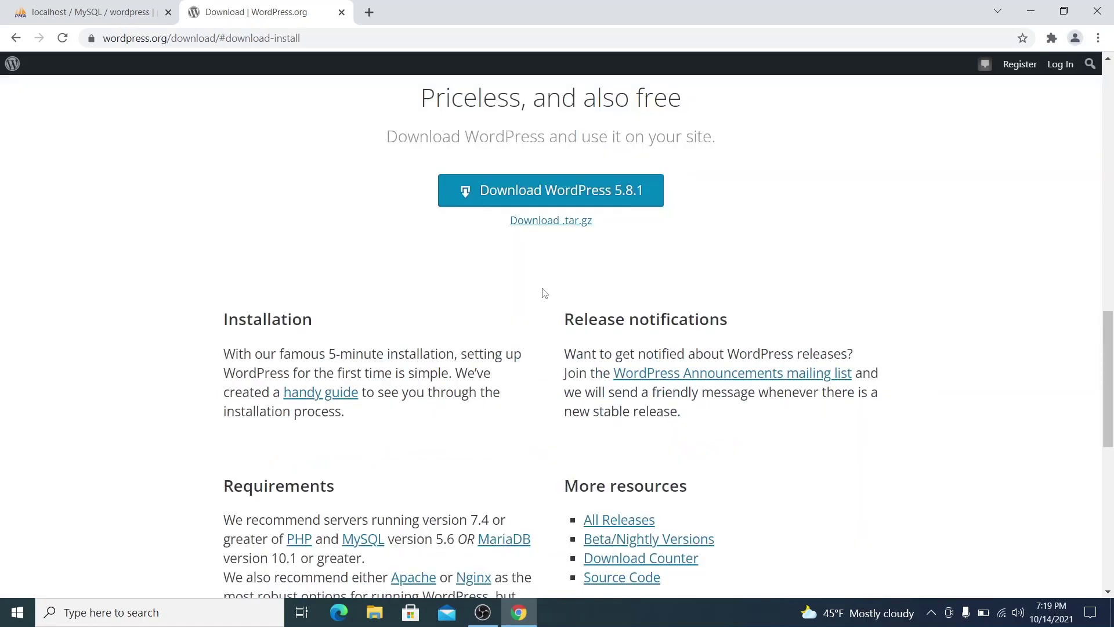
left_click(563, 196)
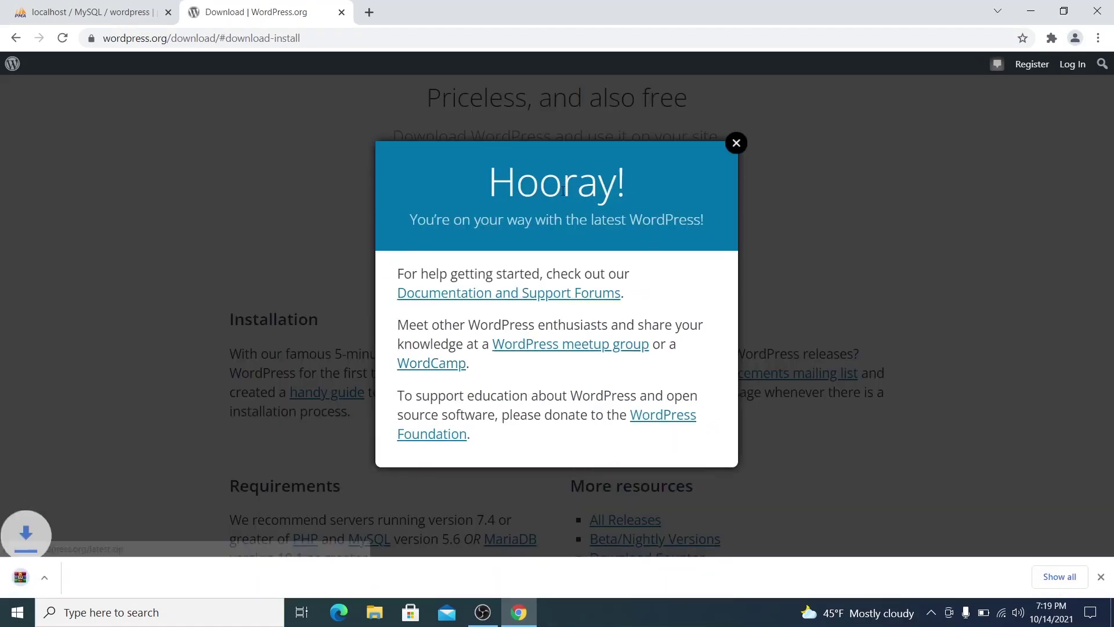
left_click(737, 144)
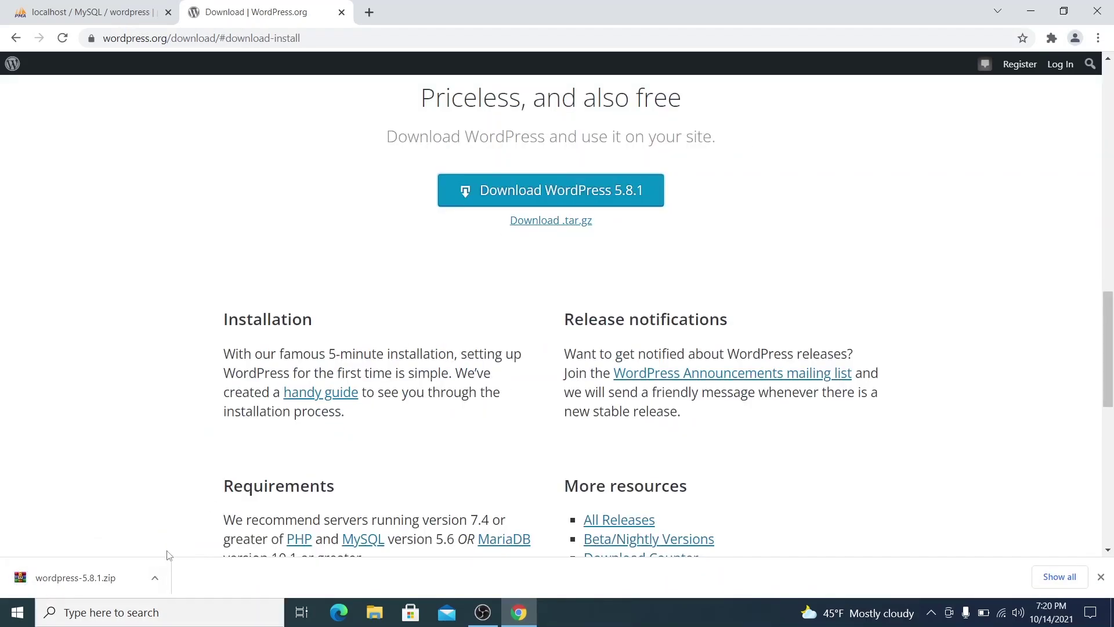
left_click(155, 577)
Extract wordpress-5.8.1.zip in Downloads and rename the wordpress folder to testsite.
left_click(178, 529)
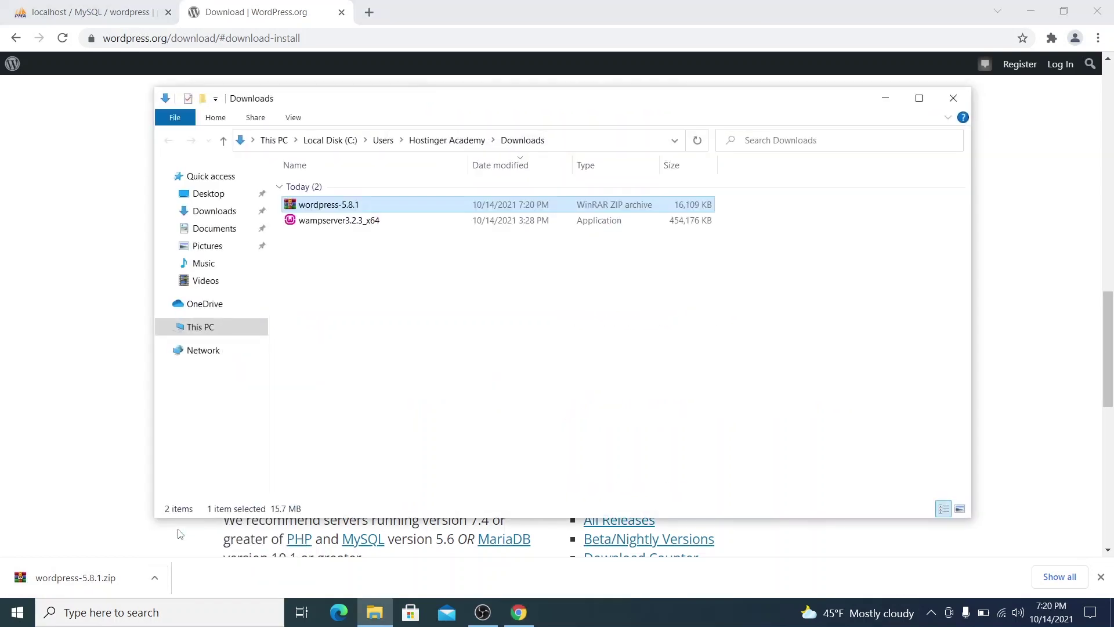
right_click(350, 203)
left_click(361, 273)
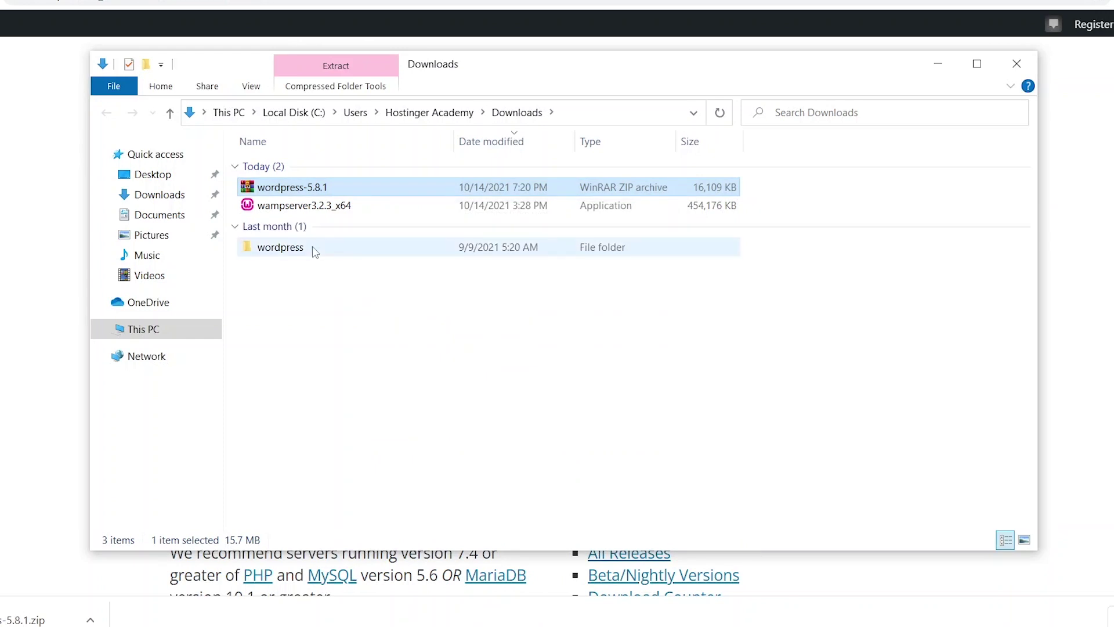
right_click(312, 246)
left_click(359, 603)
type("testsite")
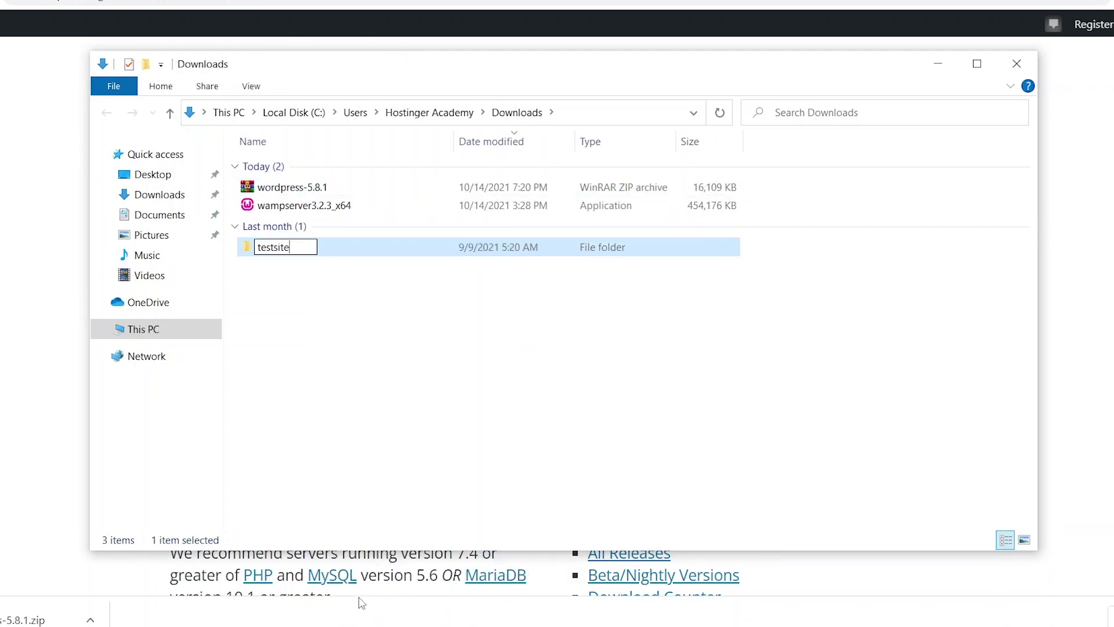
key("Return")
right_click(300, 251)
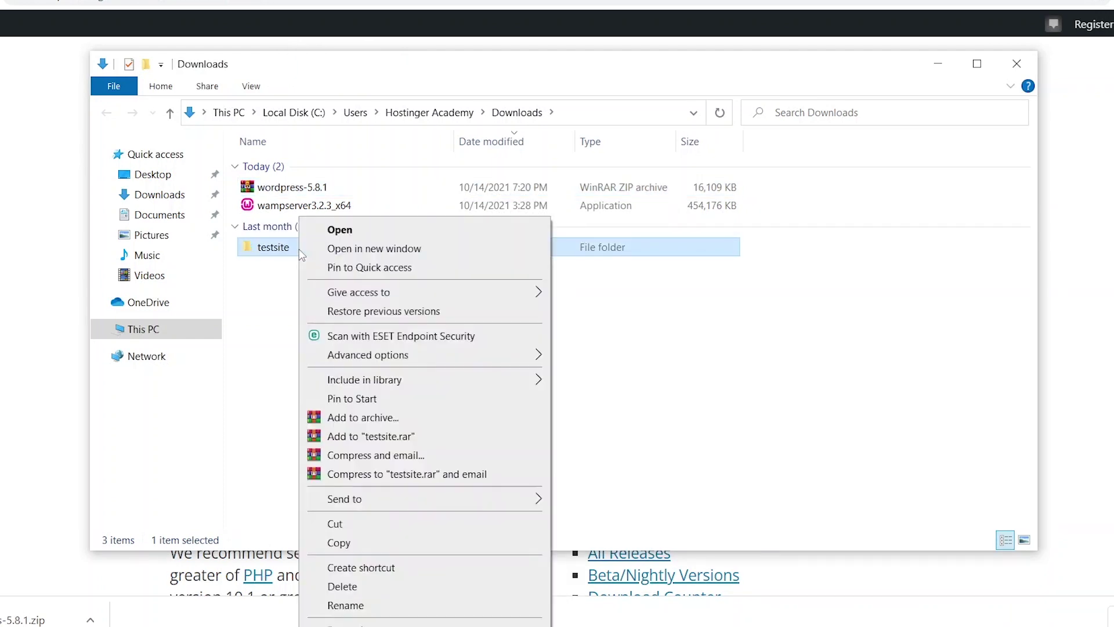
left_click(356, 528)
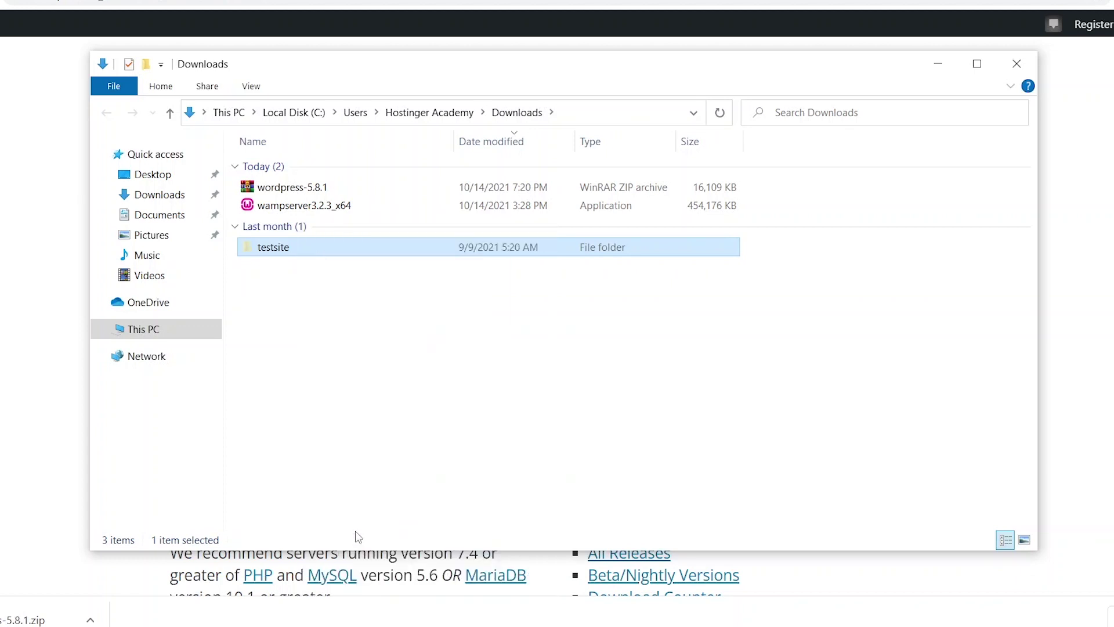
left_click(167, 330)
double_click(246, 350)
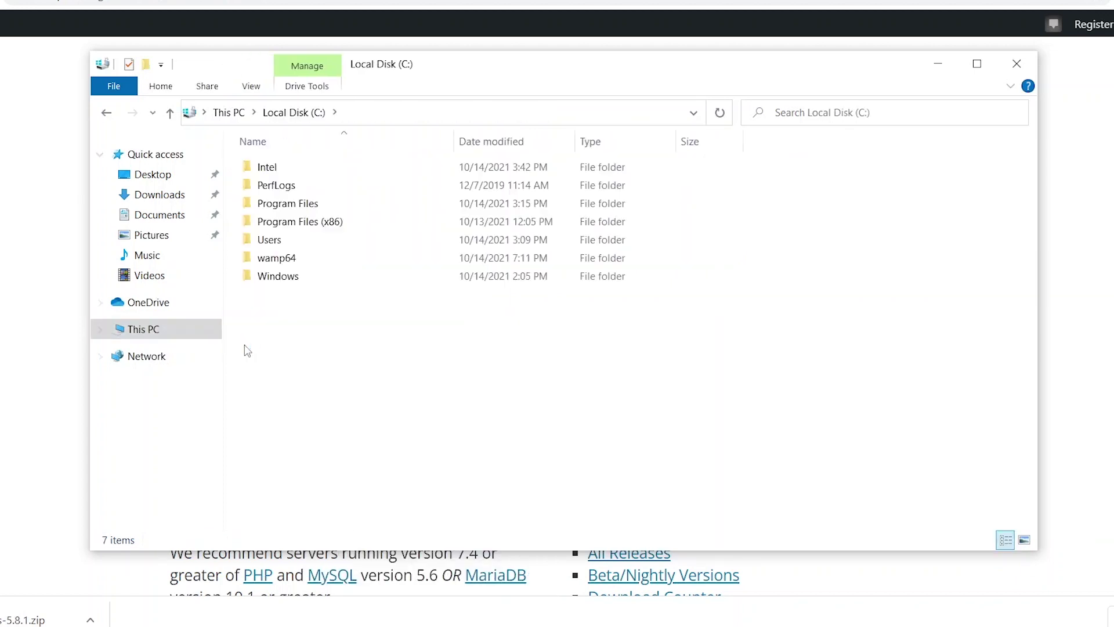
double_click(295, 257)
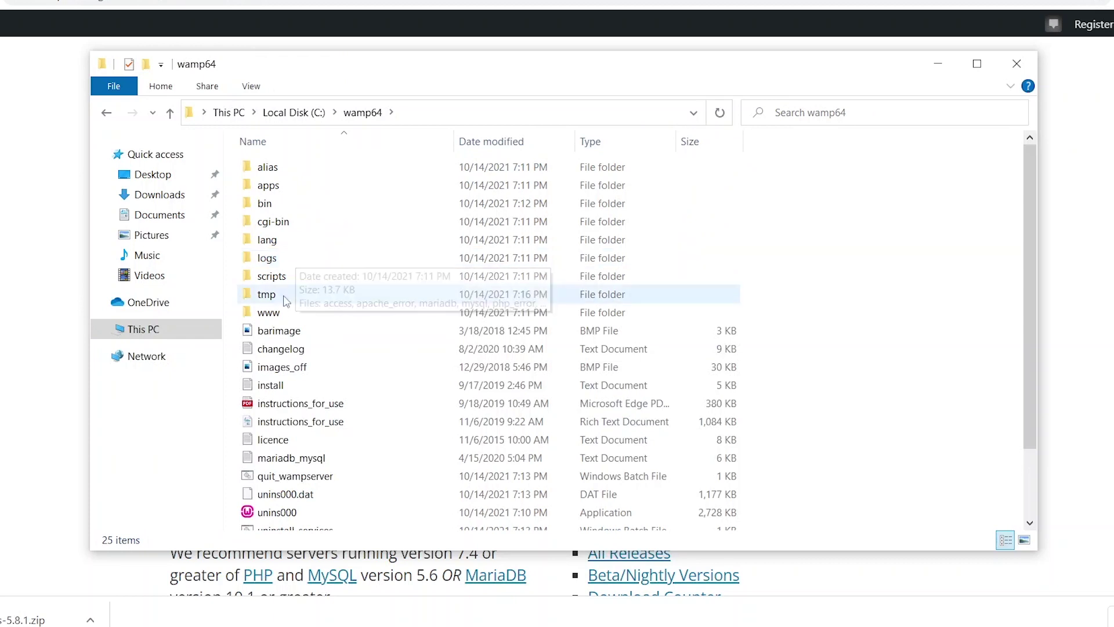
double_click(283, 311)
right_click(279, 307)
left_click(346, 429)
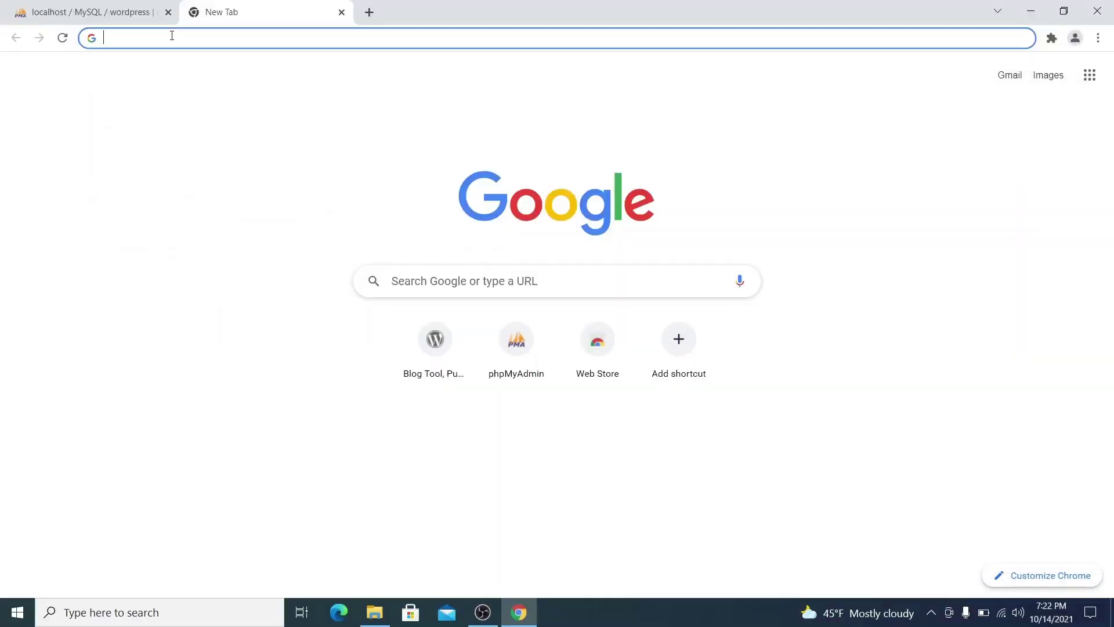
type("htt")
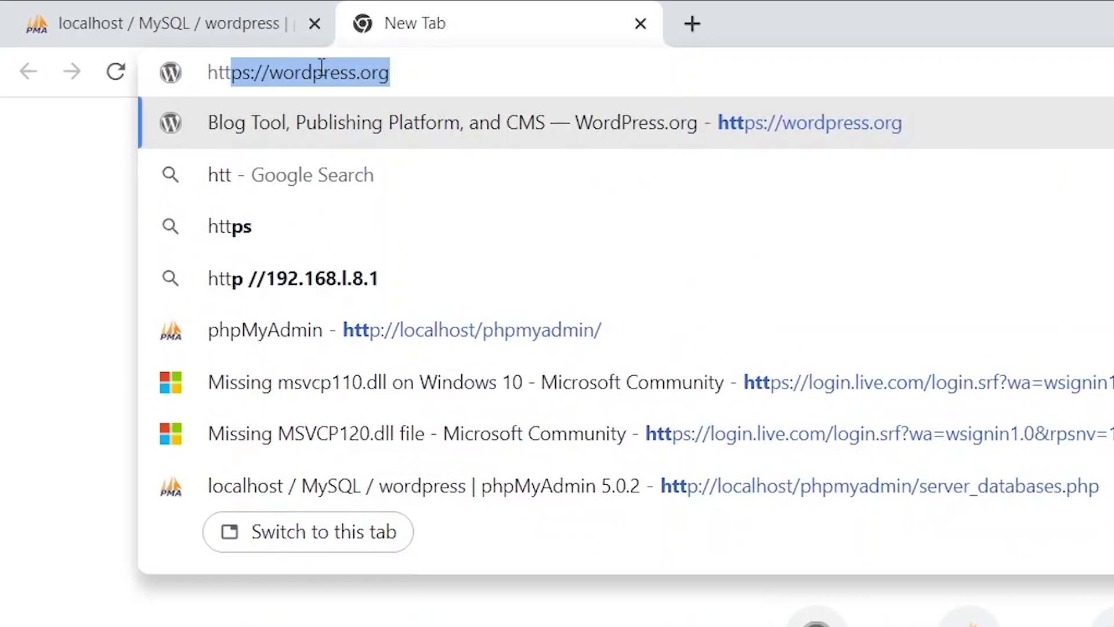
type("p://loc")
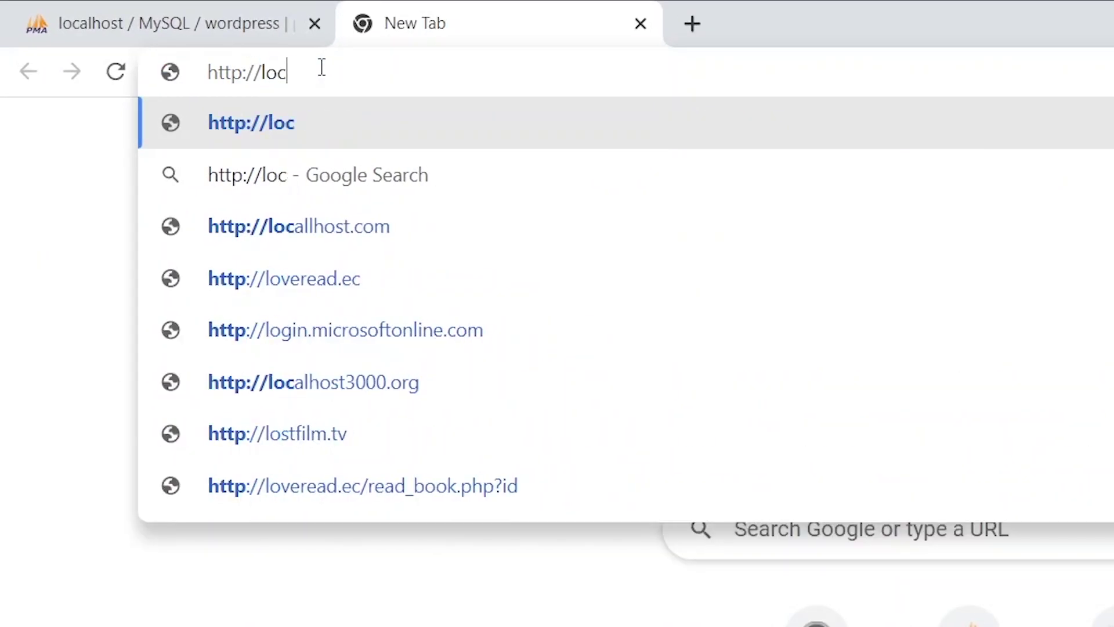
type("alhost/te")
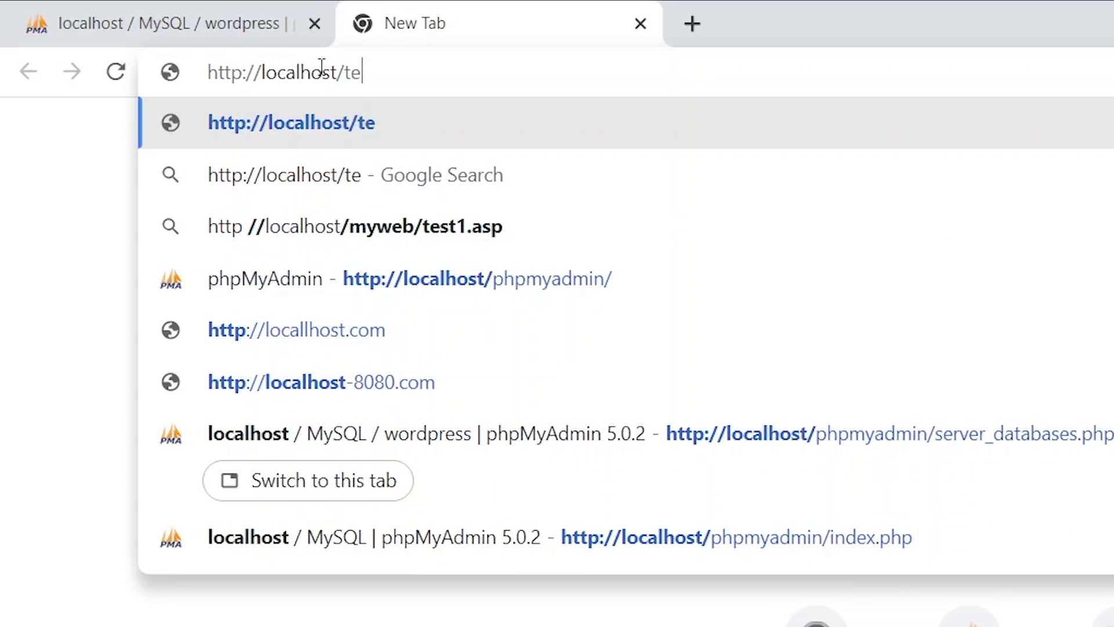
type("stsite")
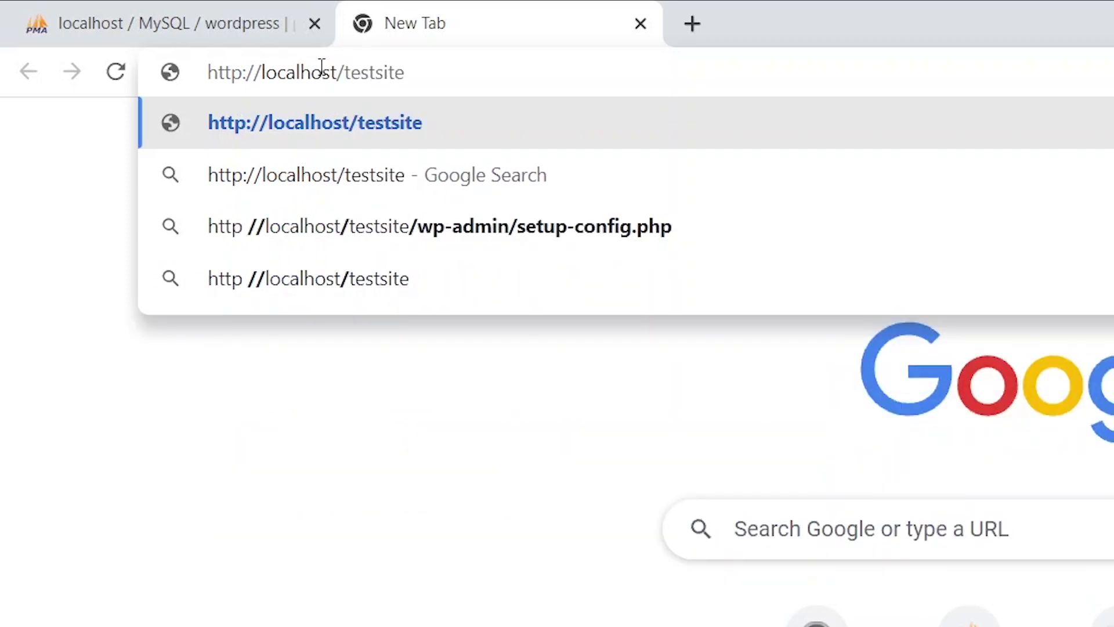
key("Return")
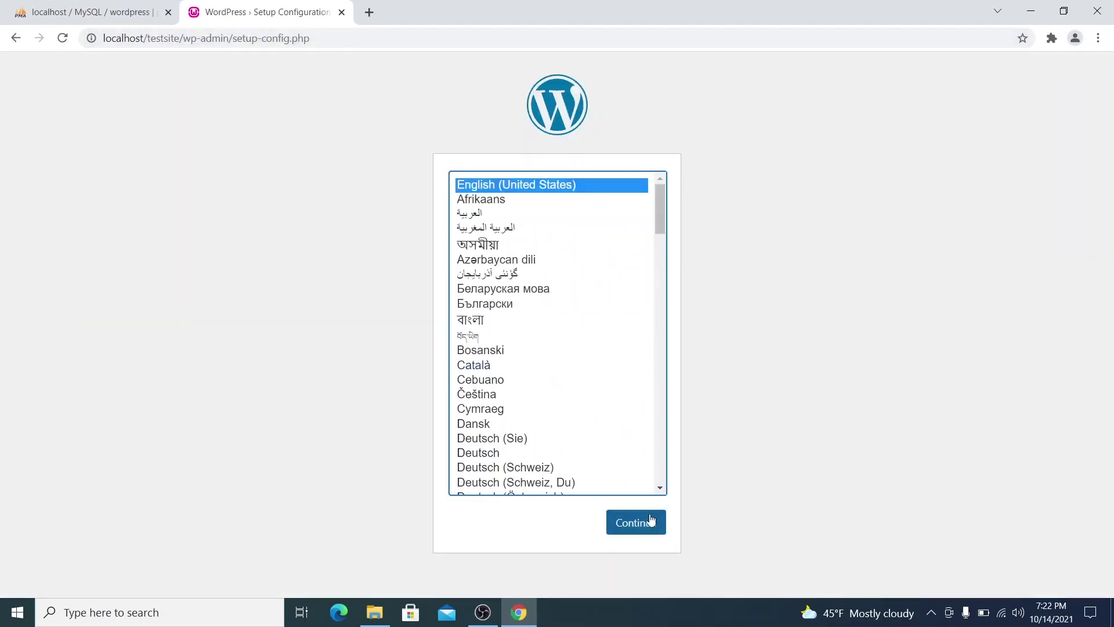
Continue in English (United States) and submit database details with username root and empty password.
left_click(632, 522)
left_click(327, 447)
left_click(497, 253)
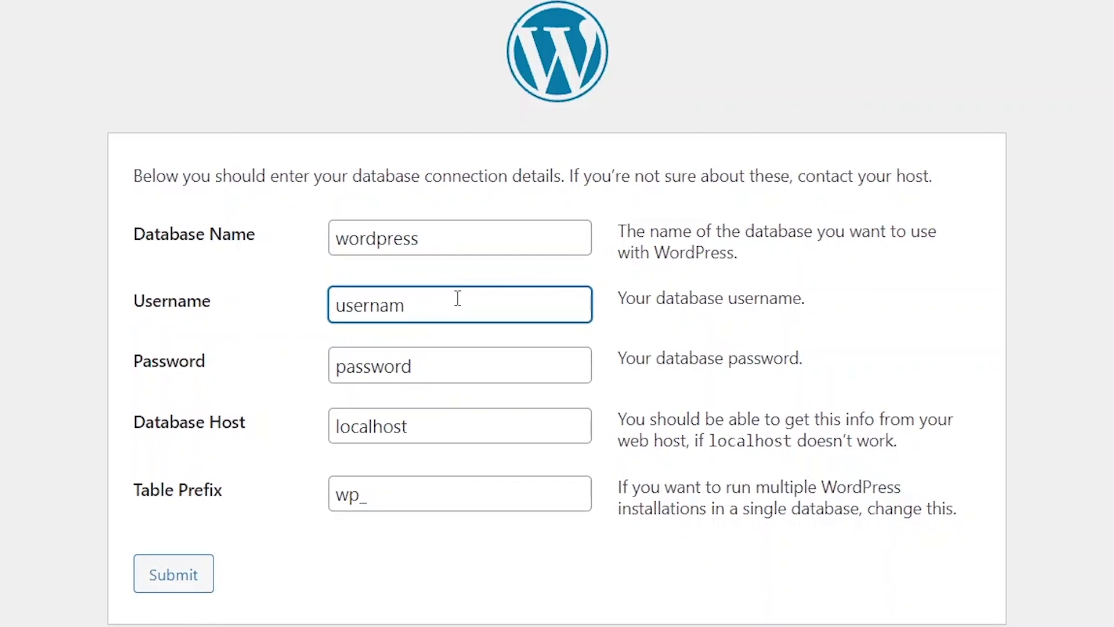
key("BackSpace")
key("BackSpace")
key("BackSpace")
key("BackSpace")
key("BackSpace")
key("BackSpace")
key("BackSpace")
left_click(446, 358)
key("BackSpace")
key("BackSpace")
key("BackSpace")
key("BackSpace")
key("BackSpace")
key("BackSpace")
key("BackSpace")
key("BackSpace")
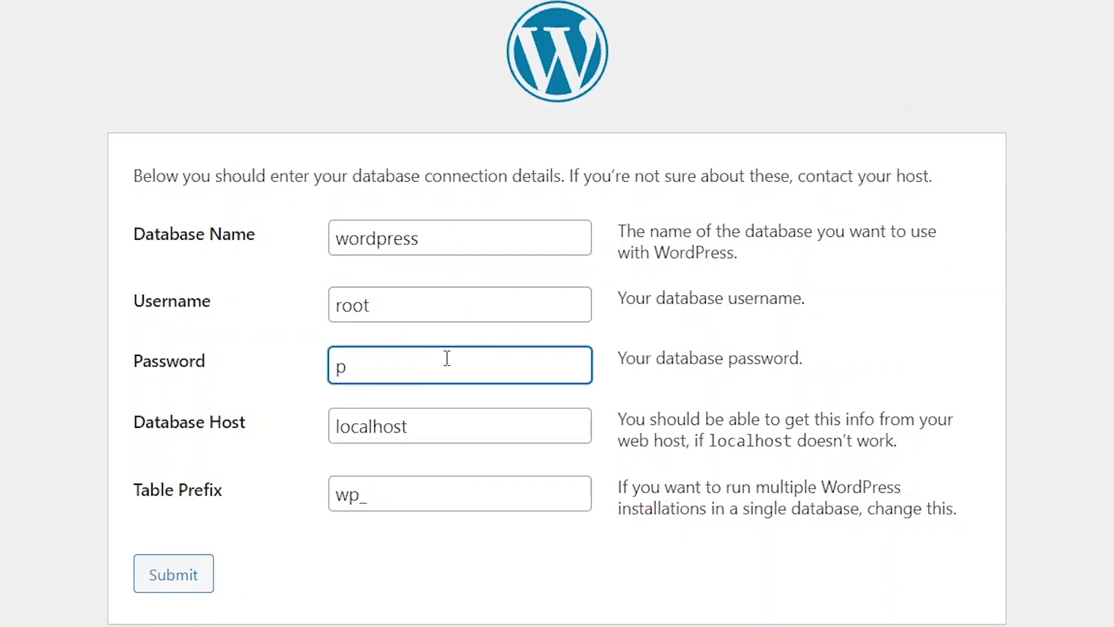
left_click(163, 575)
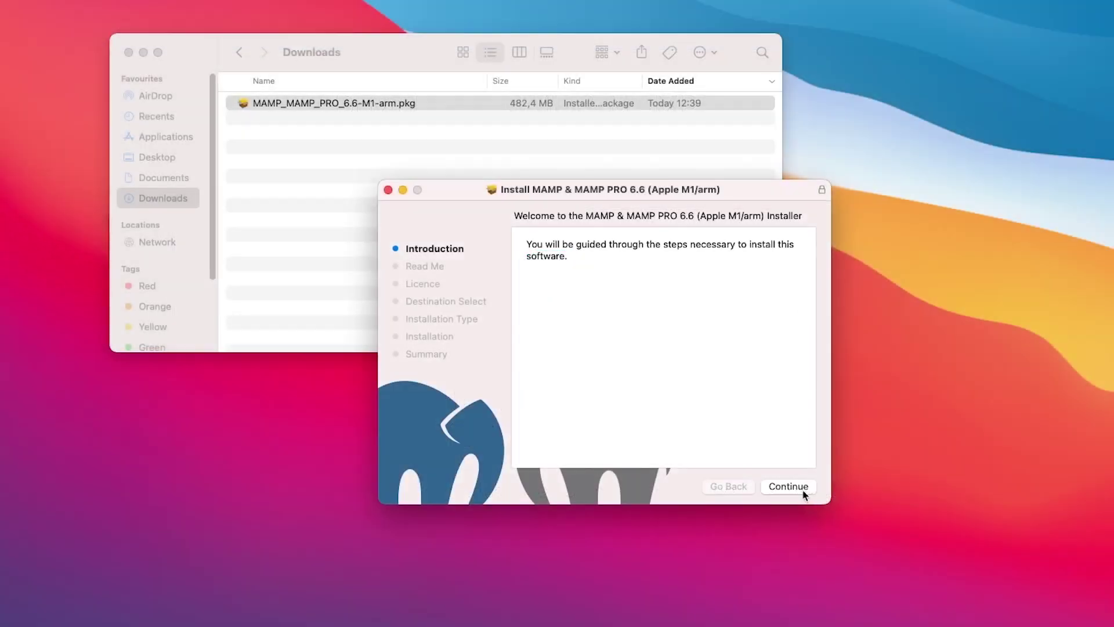
Run the MAMP installer, agree to the licence, and authorise with the administrator password.
left_click(804, 491)
left_click(804, 492)
left_click(802, 488)
left_click(752, 386)
left_click(795, 489)
left_click(789, 488)
type("••••••••••••")
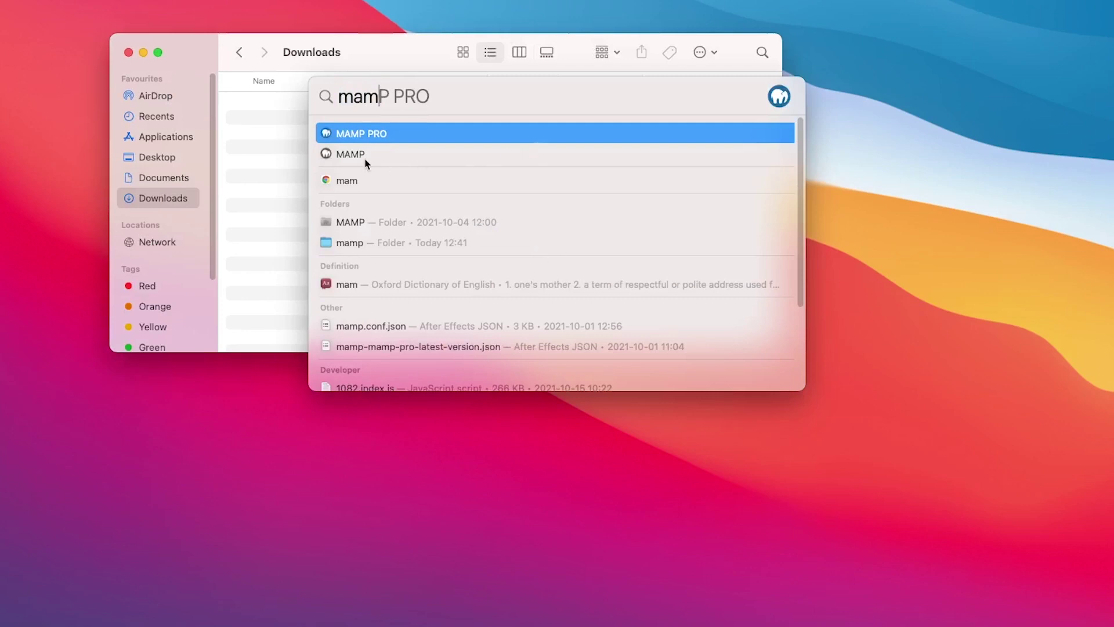
Launch MAMP PRO, review the port preferences, and start the local servers.
left_click(367, 161)
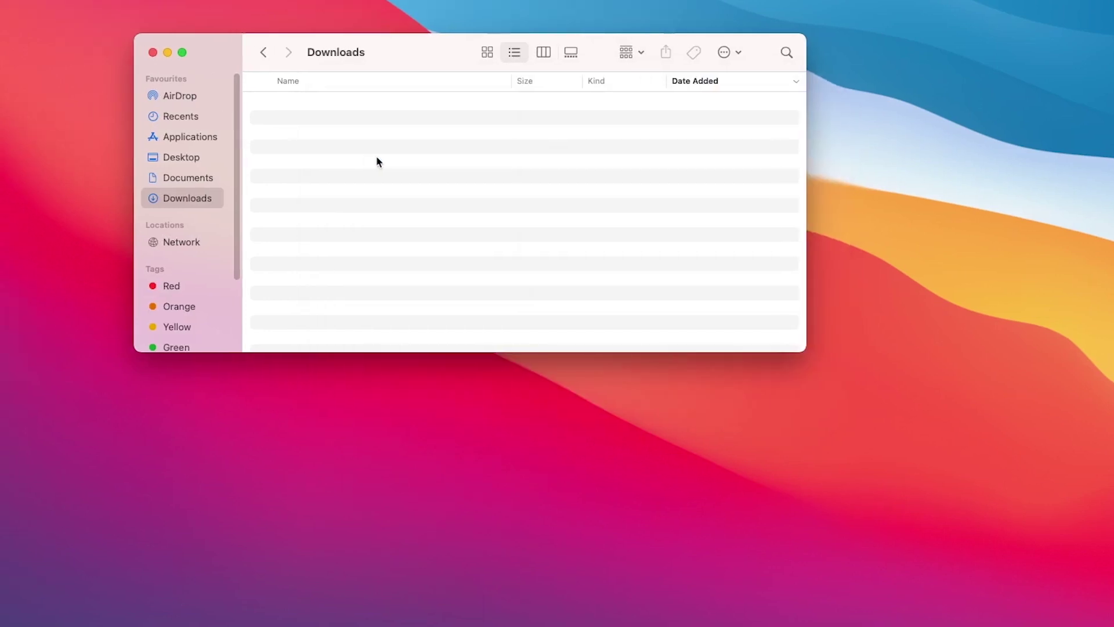
left_click(529, 154)
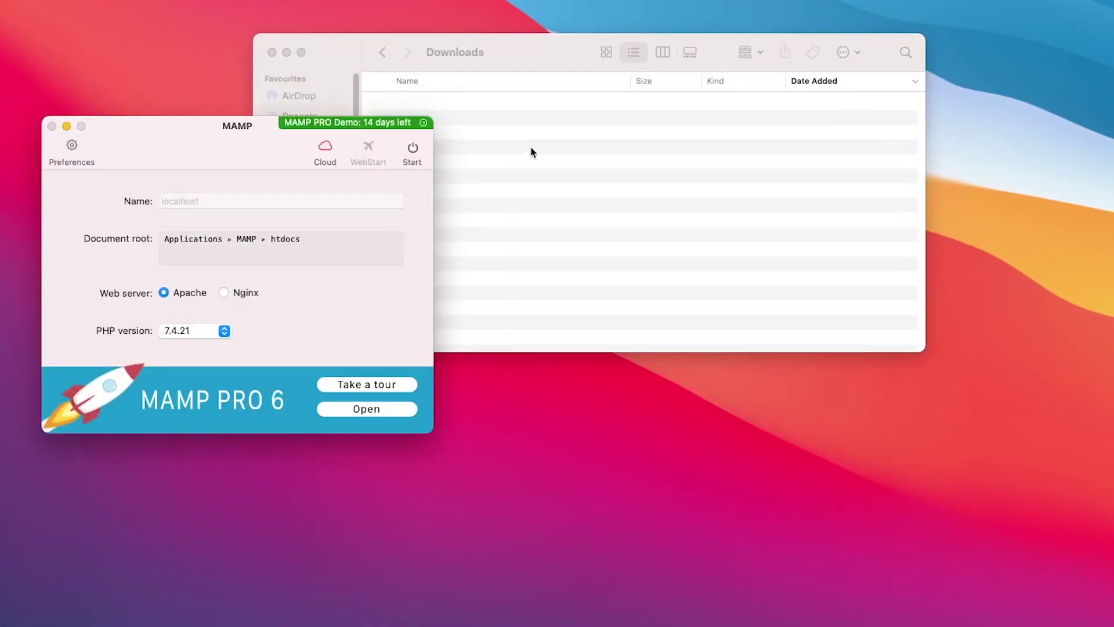
left_click(72, 148)
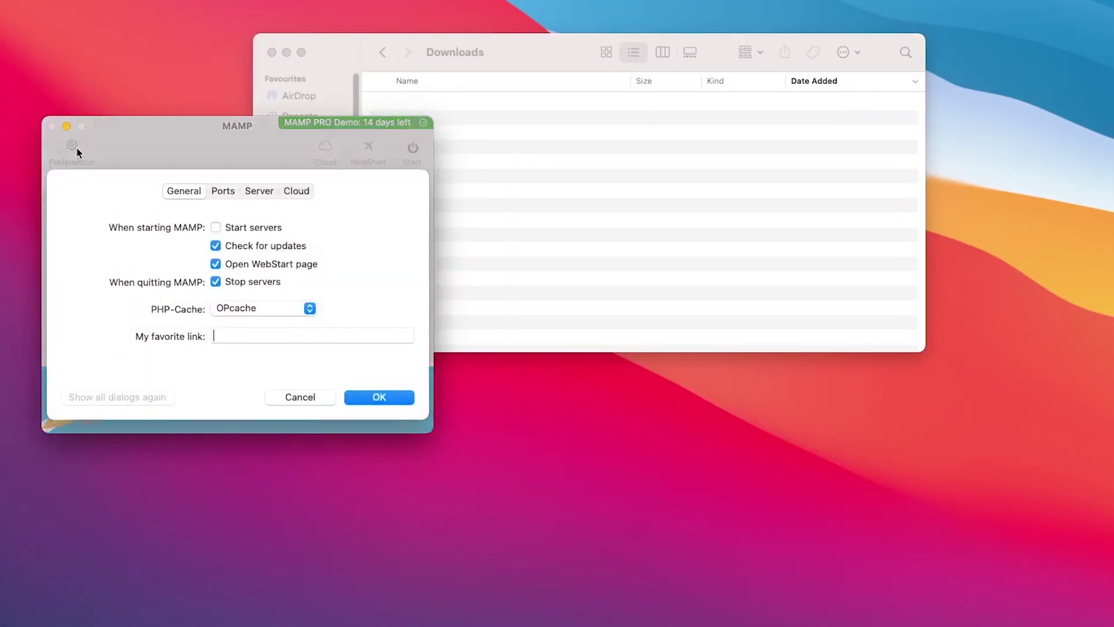
left_click(220, 192)
left_click(351, 398)
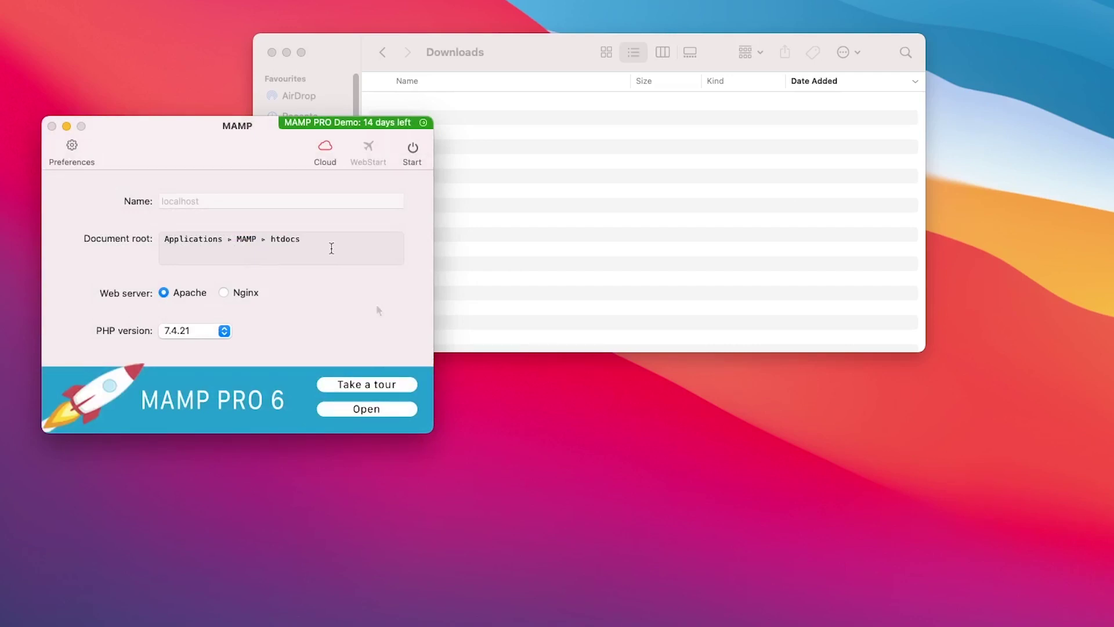
left_click(413, 148)
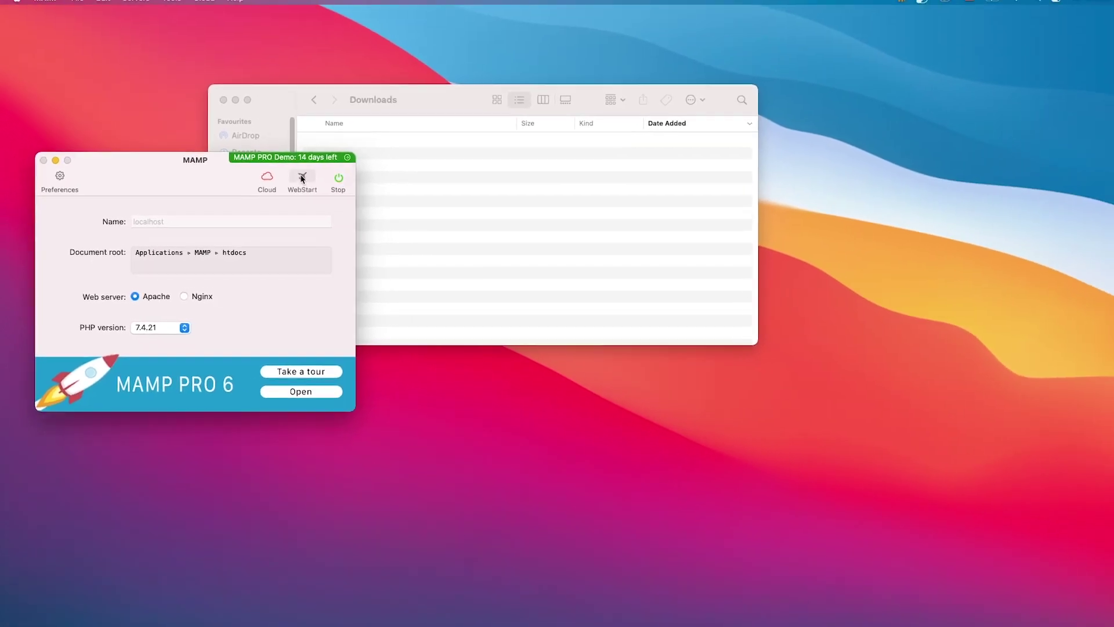
Open phpMyAdmin from the Tools menu of the MAMP WebStart page.
left_click(321, 170)
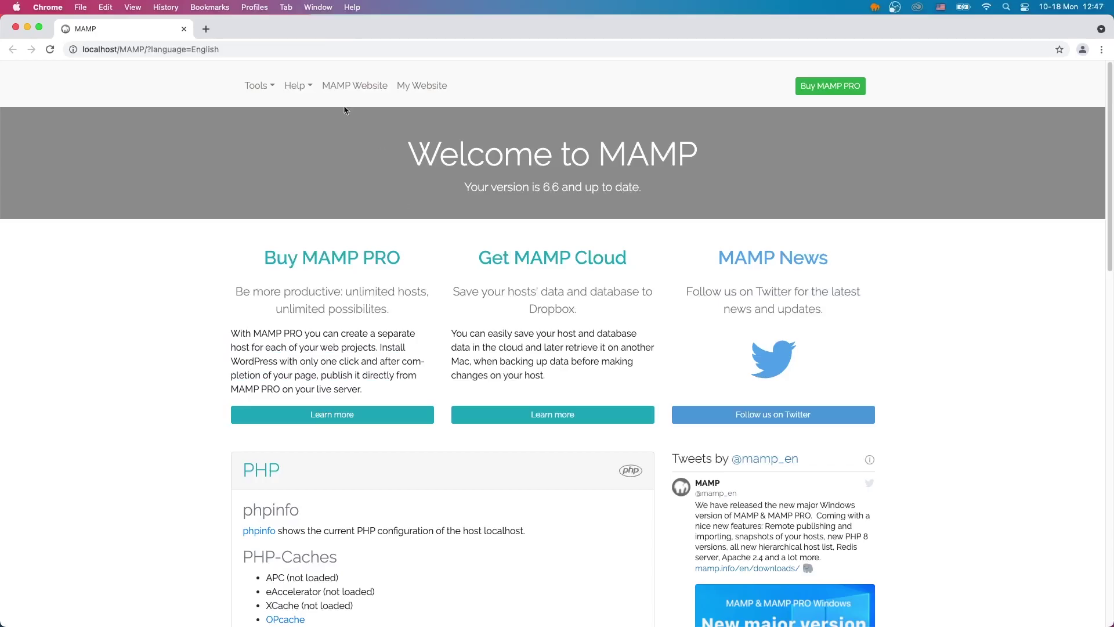
left_click(259, 85)
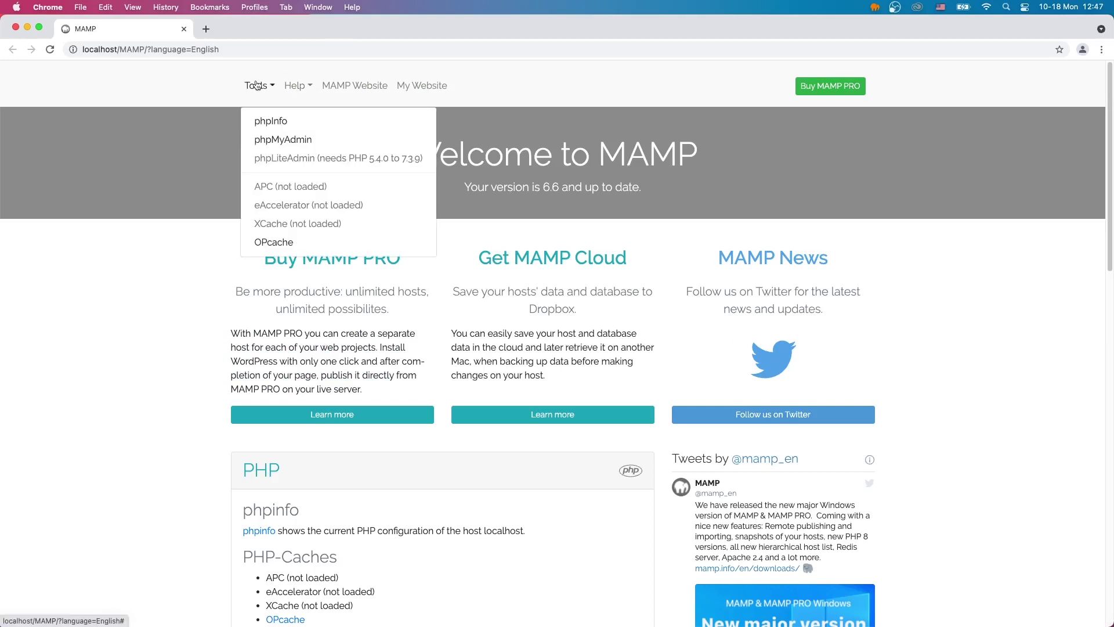
left_click(364, 177)
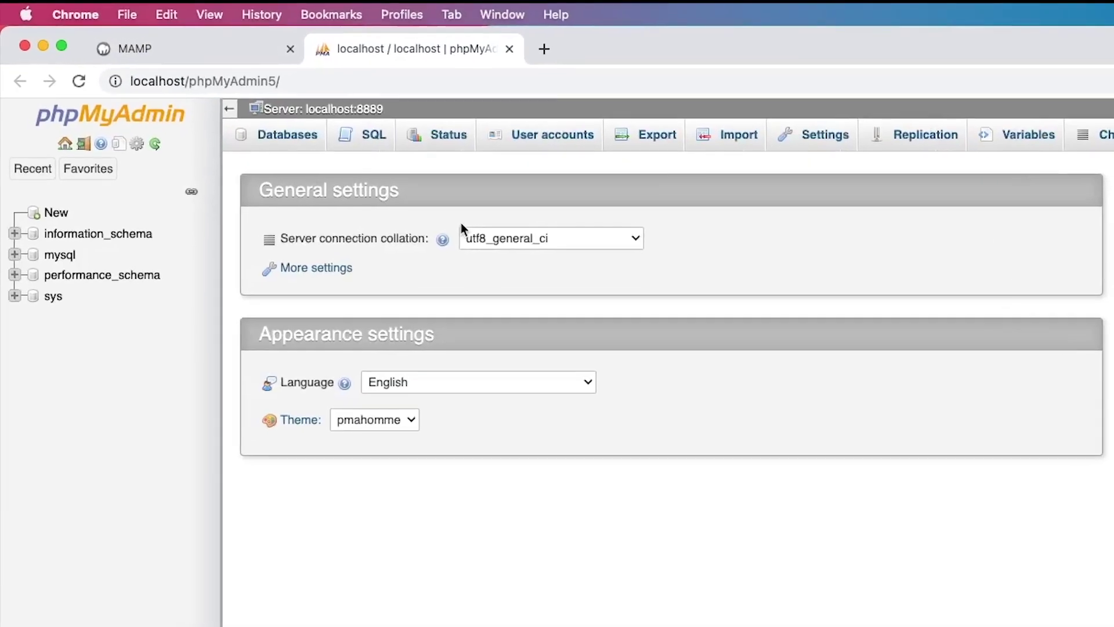
Under Databases, create a database named WordPress using utf8_general_ci collation.
left_click(234, 107)
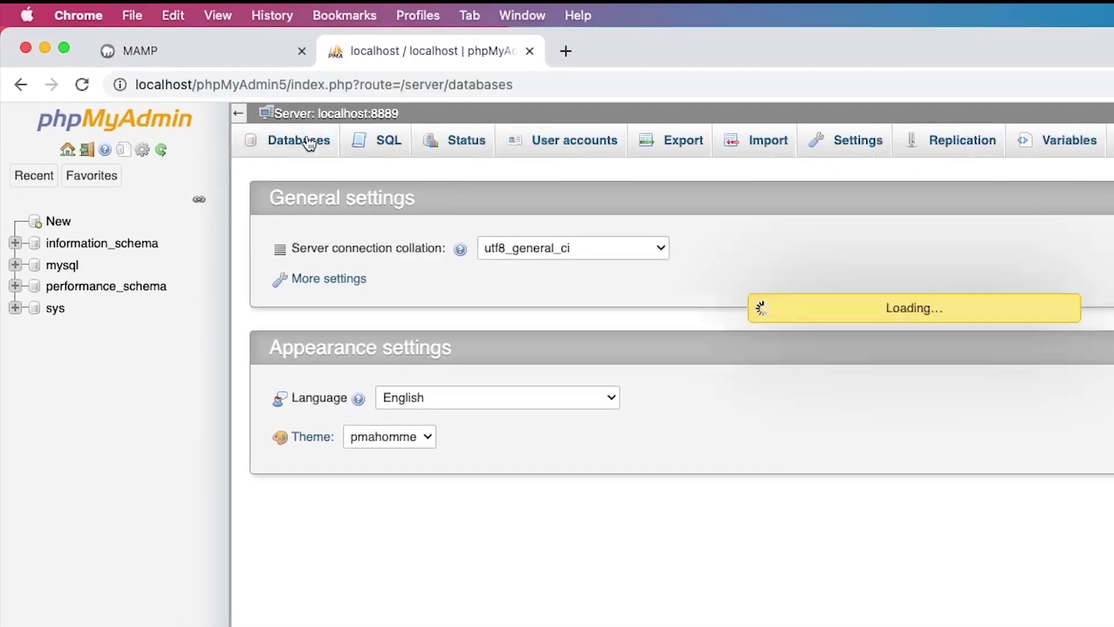
left_click(342, 266)
type("WordPress")
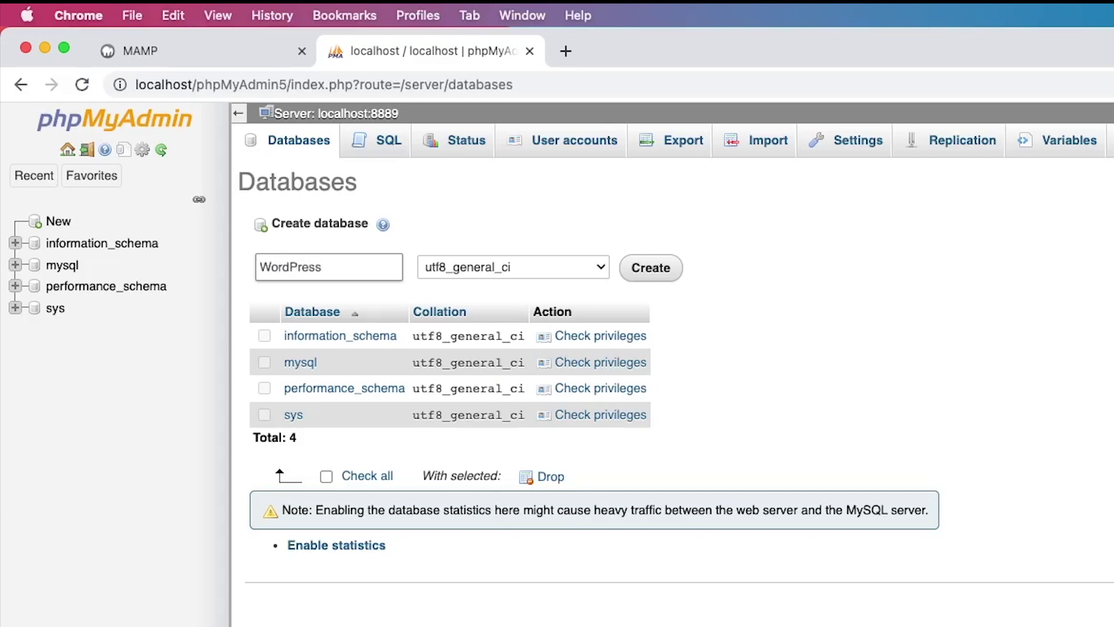
left_click(549, 273)
left_click(549, 268)
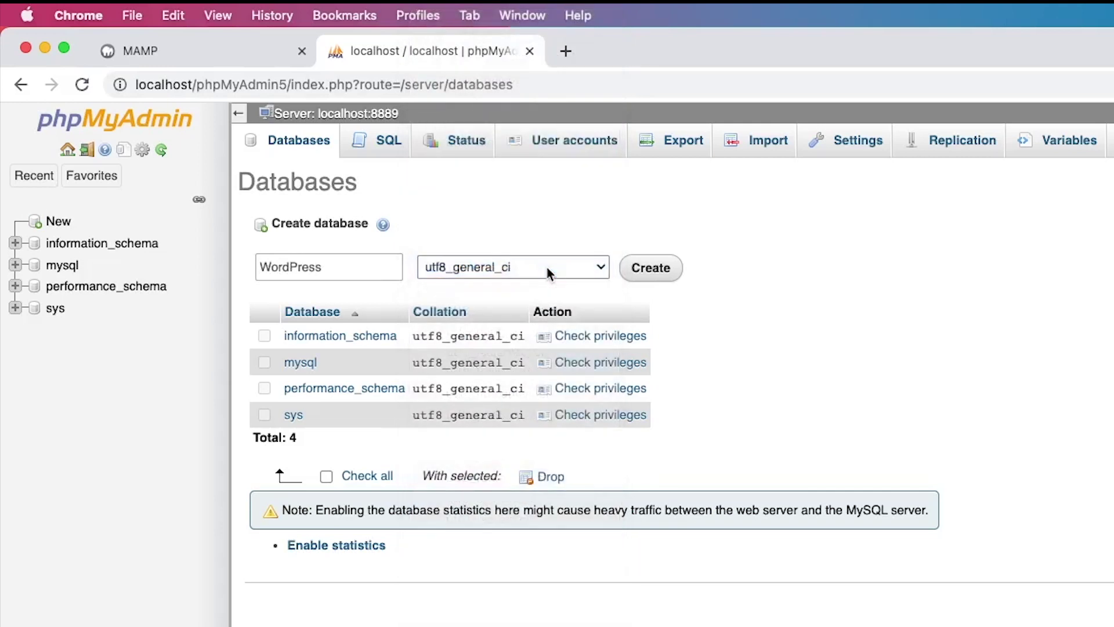
left_click(633, 266)
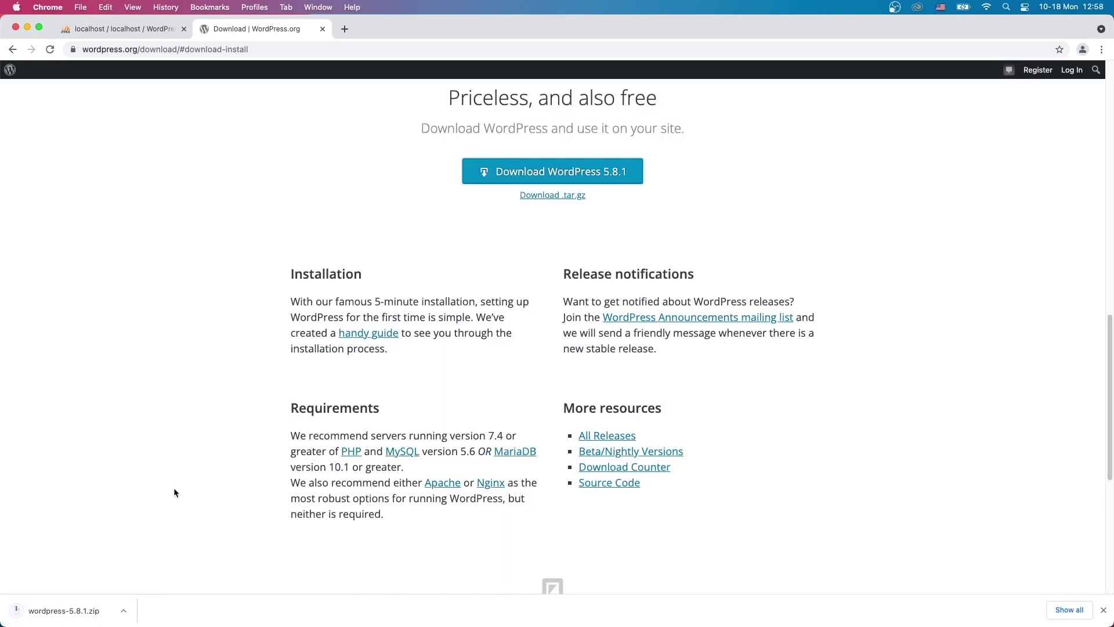
Show the downloaded WordPress zip in Finder and copy all files from the extracted wordpress folder.
left_click(123, 611)
left_click(150, 594)
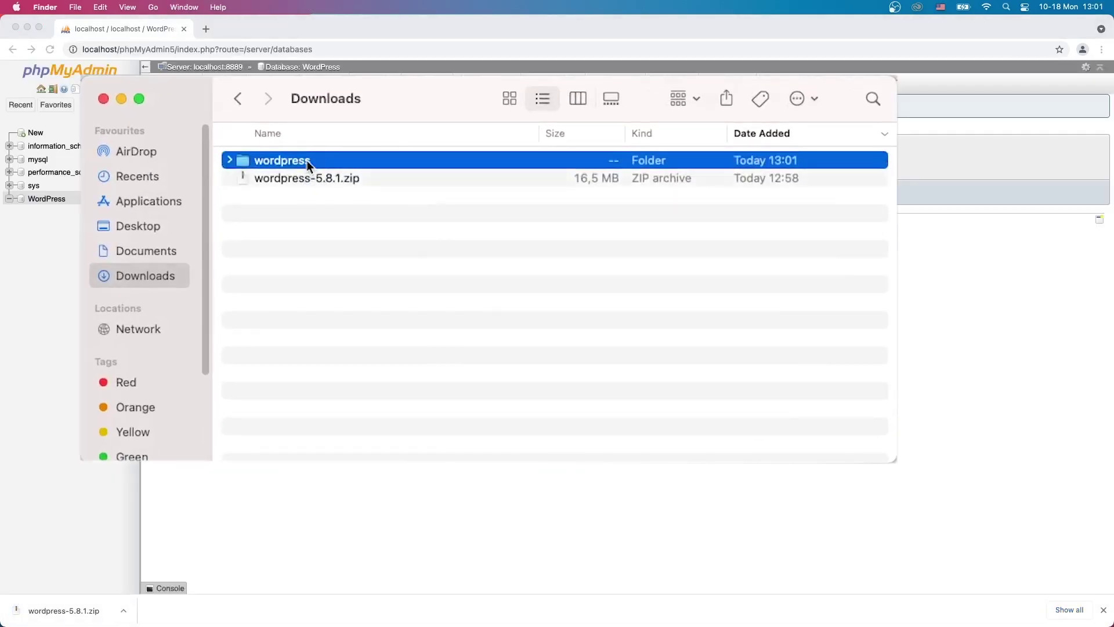
double_click(306, 160)
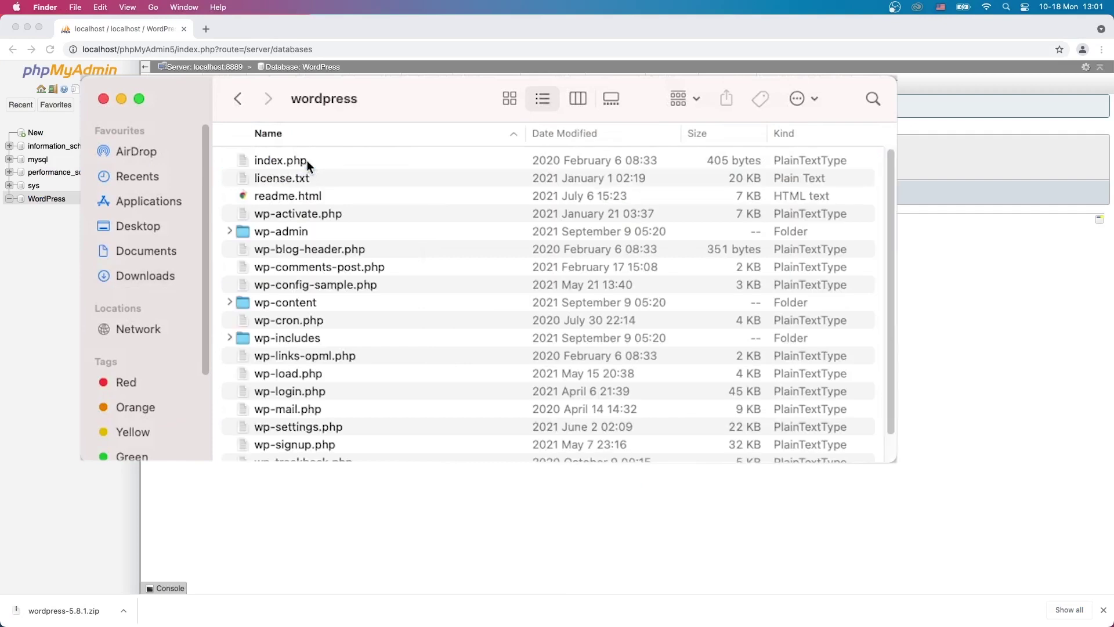
key("super+a")
right_click(307, 161)
left_click(342, 395)
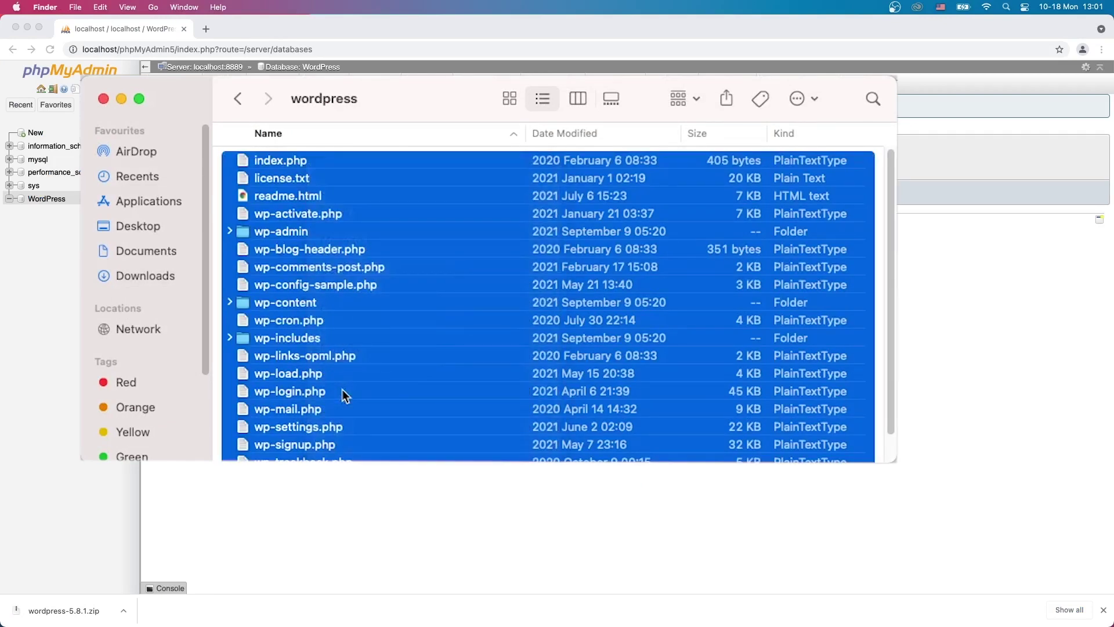
Paste the files into Applications > MAMP > htdocs, replacing the existing index.php.
left_click(163, 195)
left_click(232, 170)
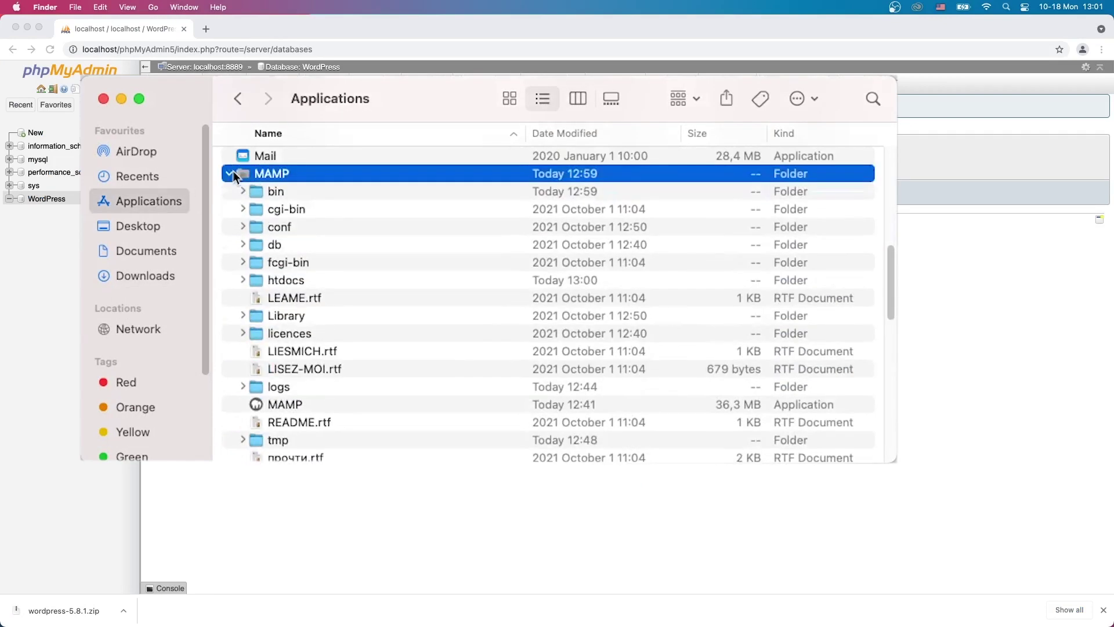
left_click(260, 280)
left_click(244, 280)
double_click(258, 280)
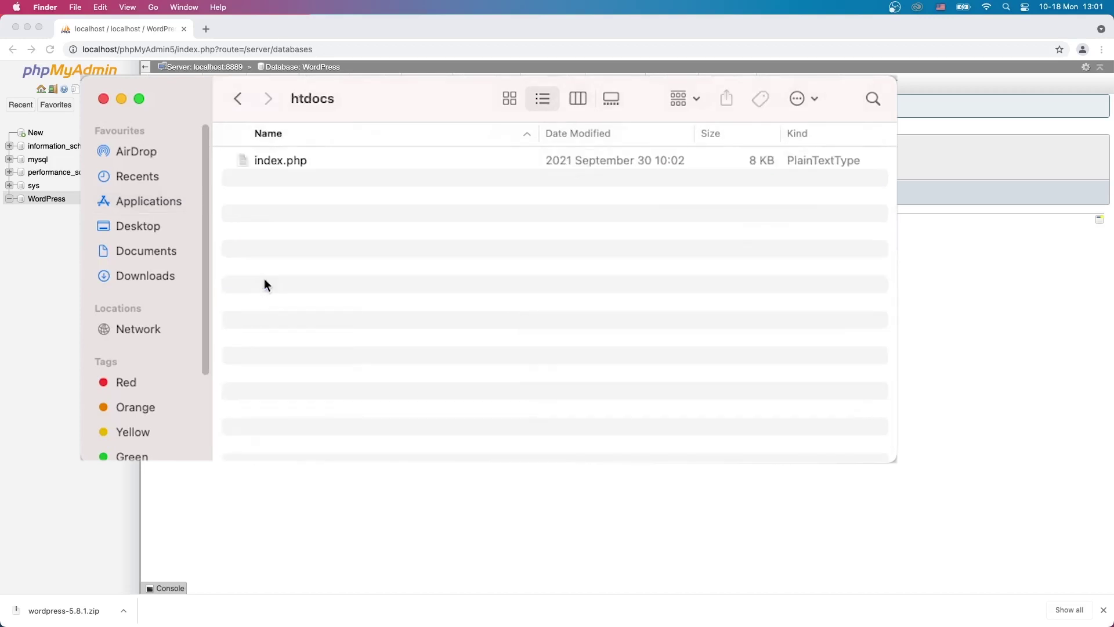
right_click(263, 279)
left_click(296, 304)
left_click(742, 248)
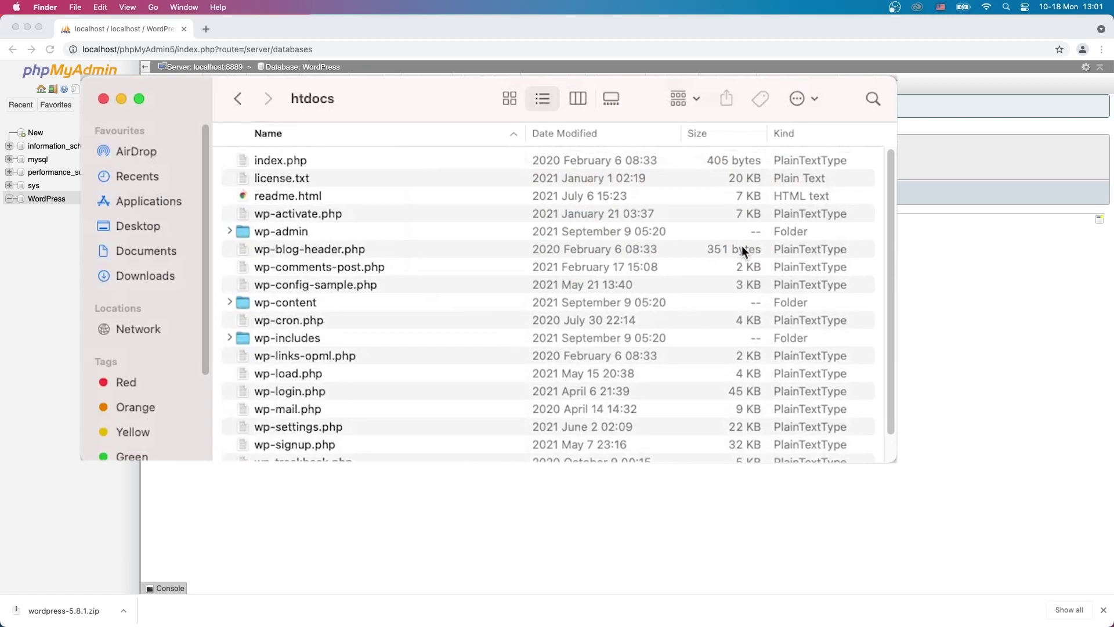
Load localhost in a new tab and start WordPress setup in English (United States).
left_click(206, 29)
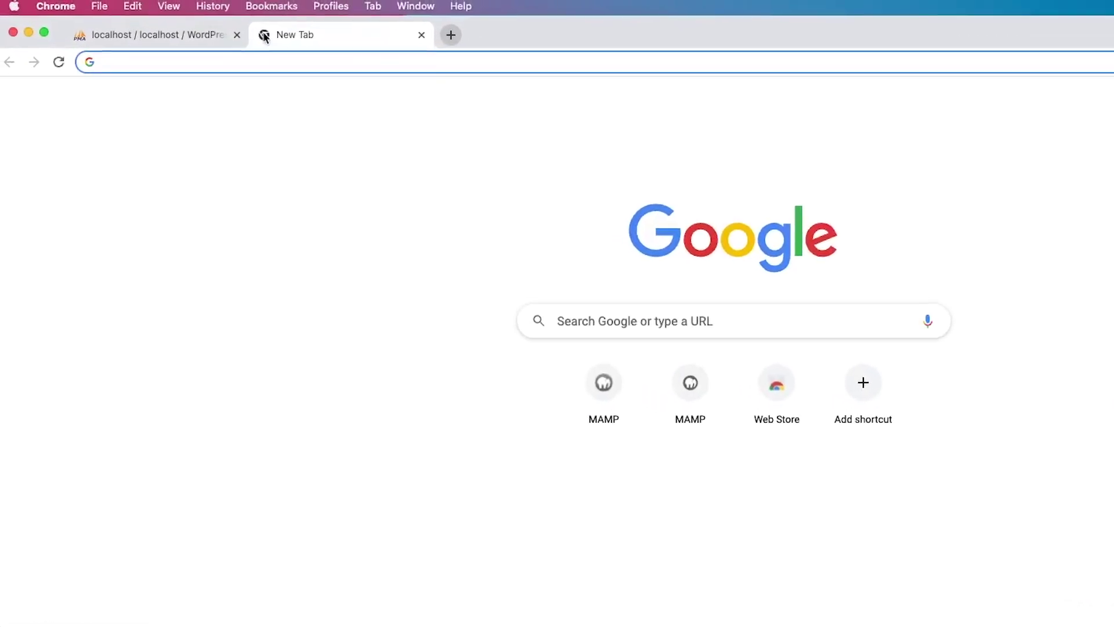
type("local")
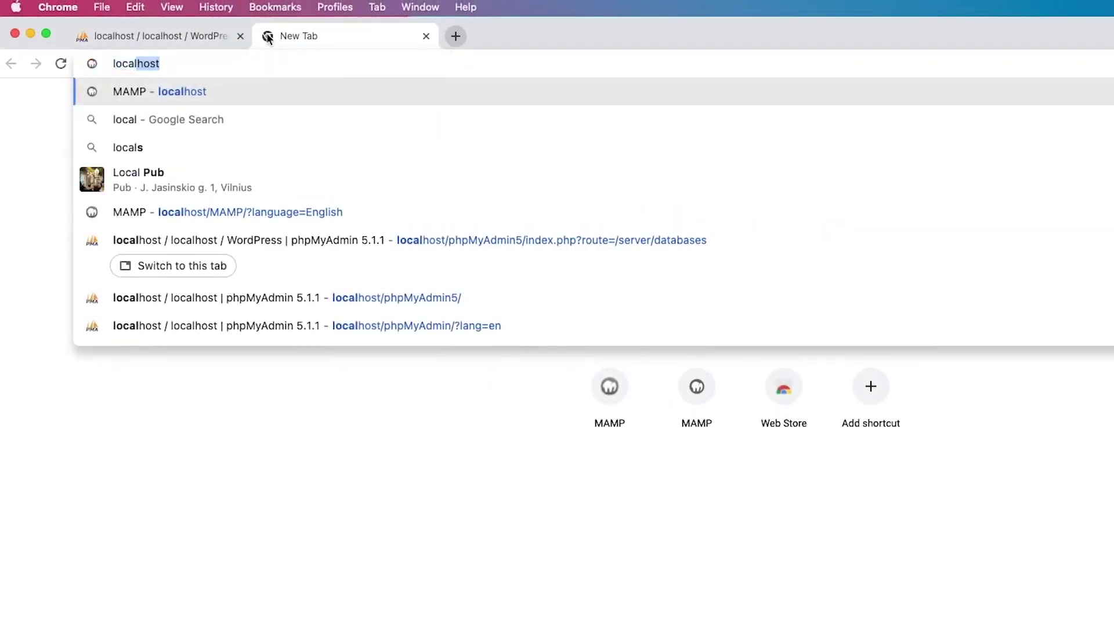
key("Return")
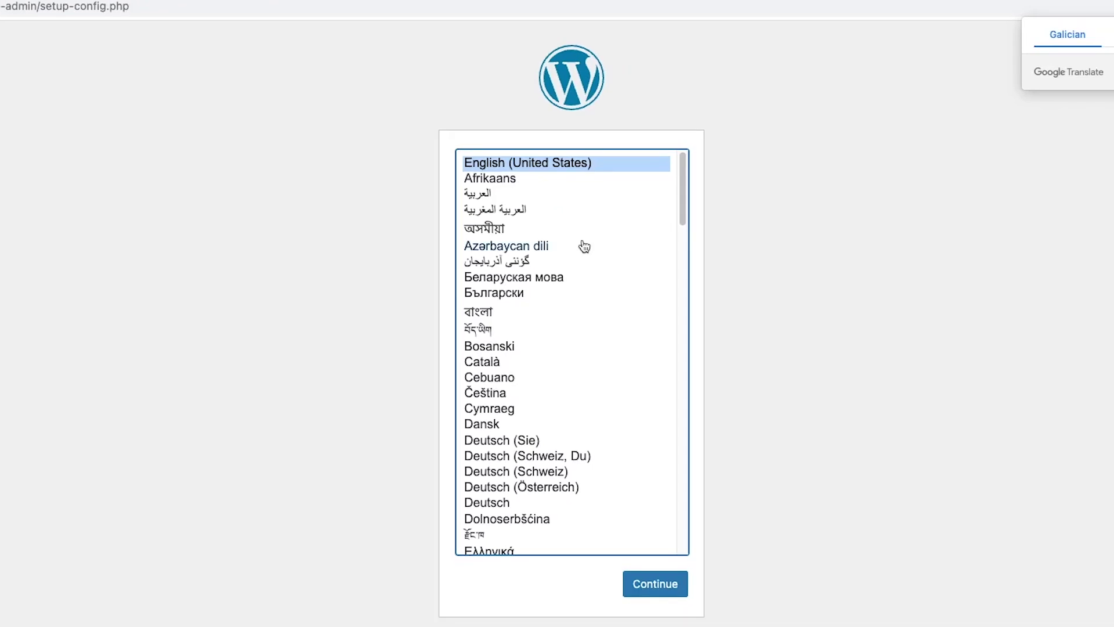
left_click(661, 585)
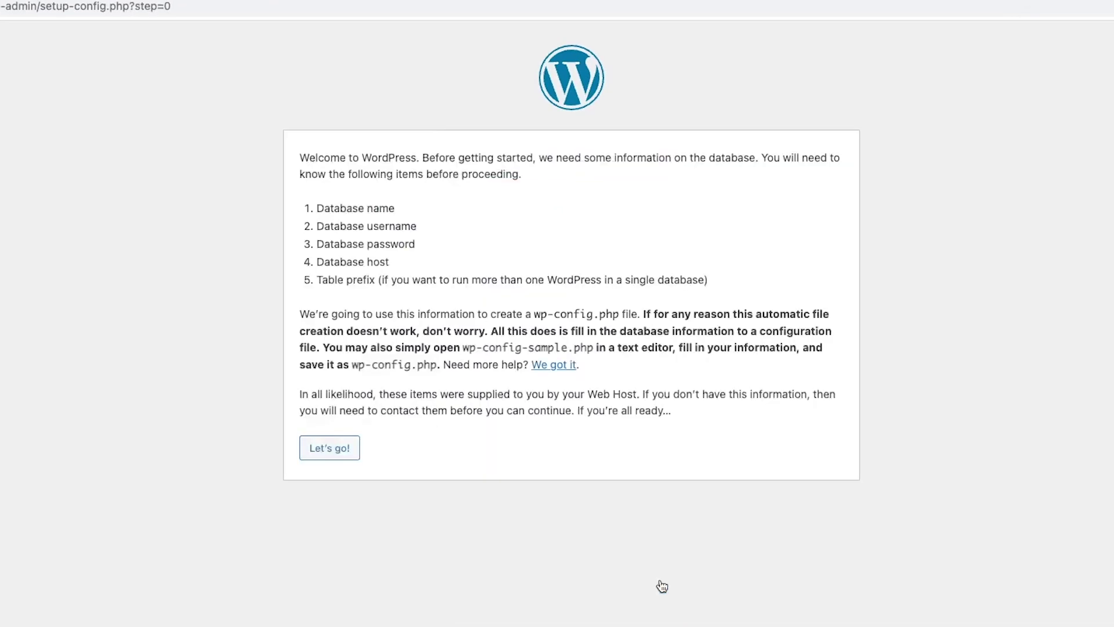
left_click(350, 450)
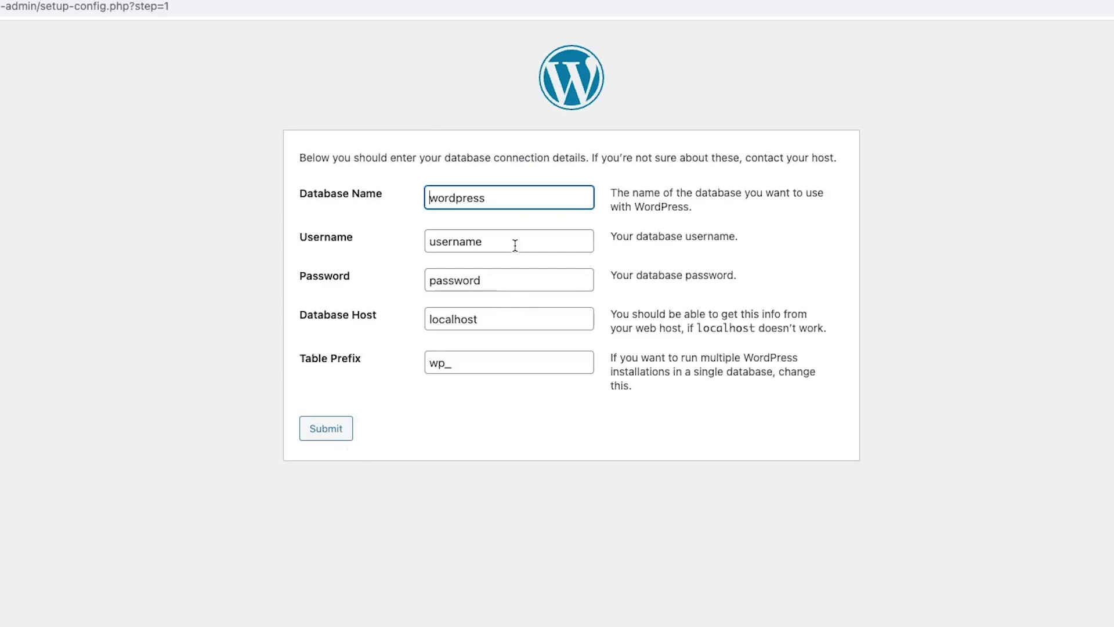
key("Tab")
type("root")
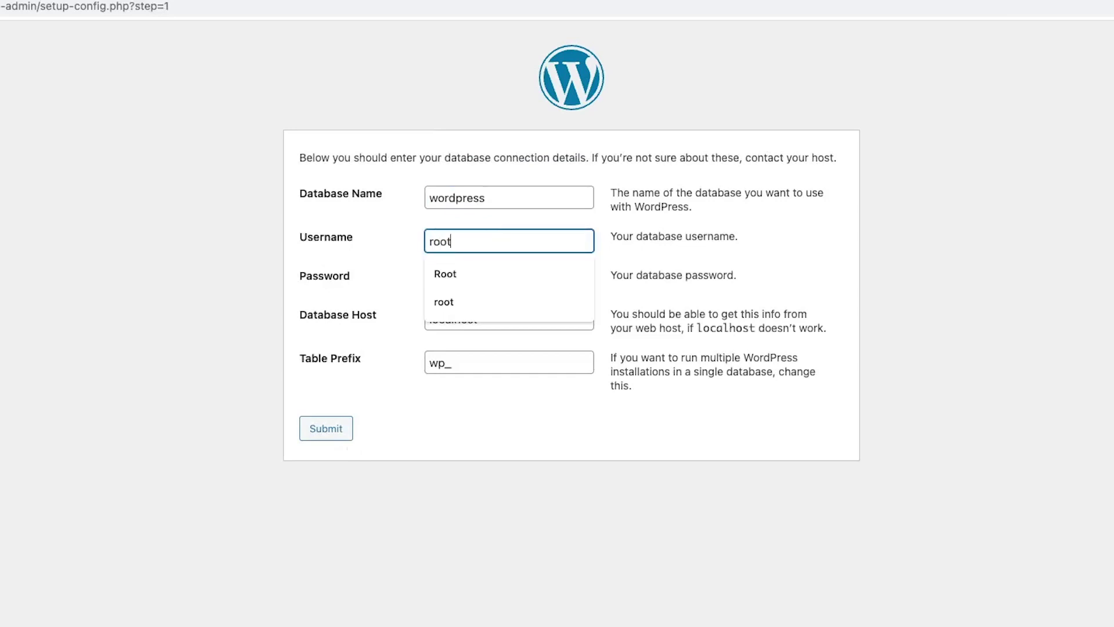
left_click(405, 225)
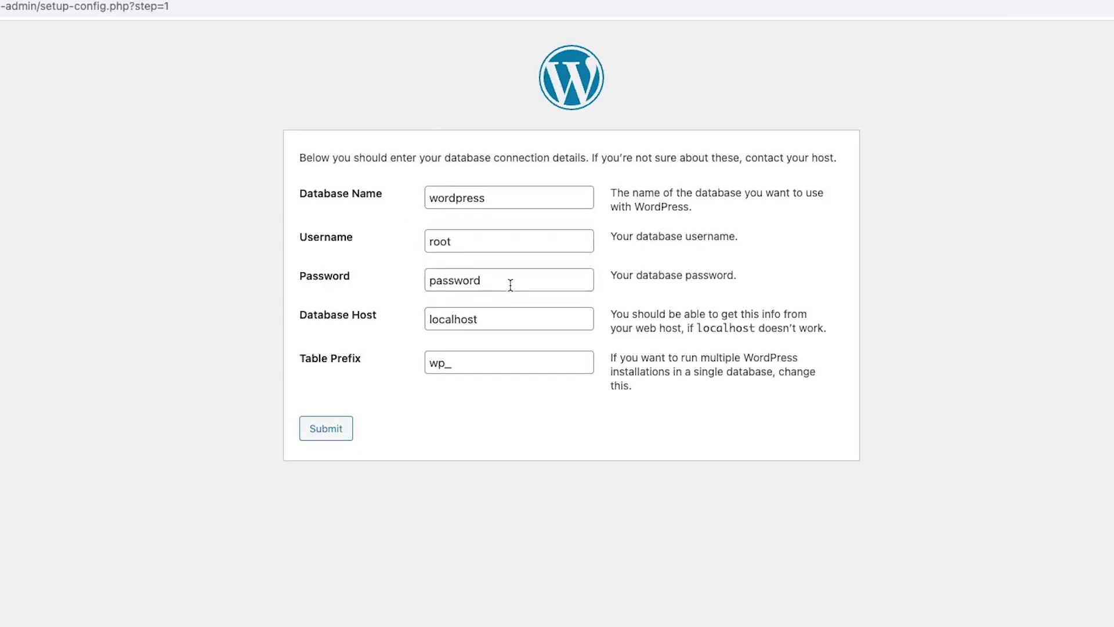
left_click_drag(510, 280, 420, 282)
type("root")
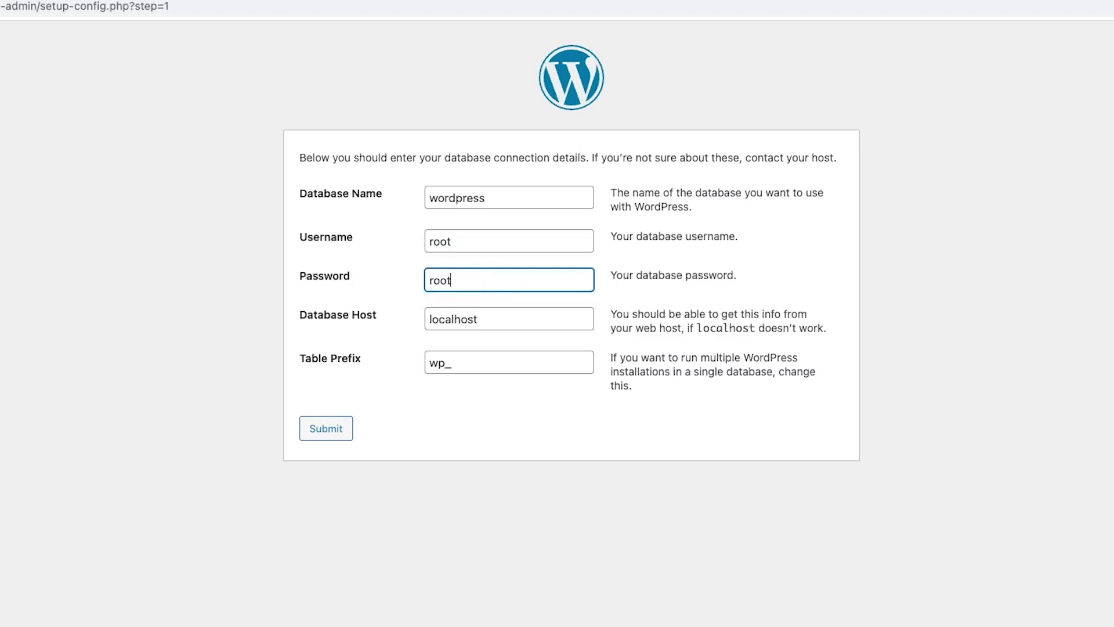
left_click(344, 428)
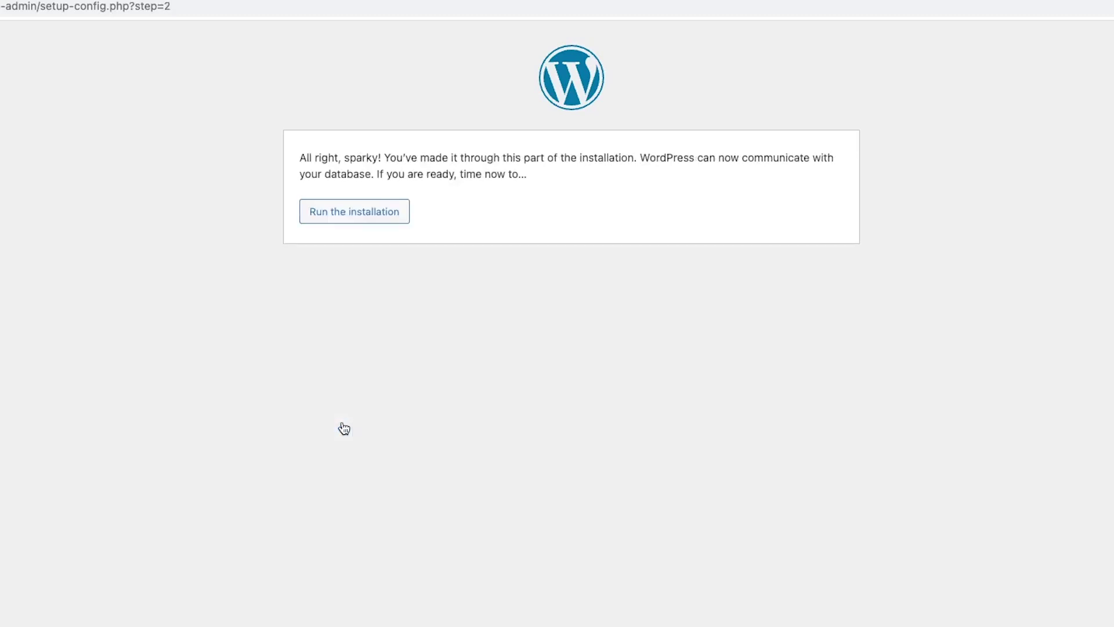
left_click(382, 221)
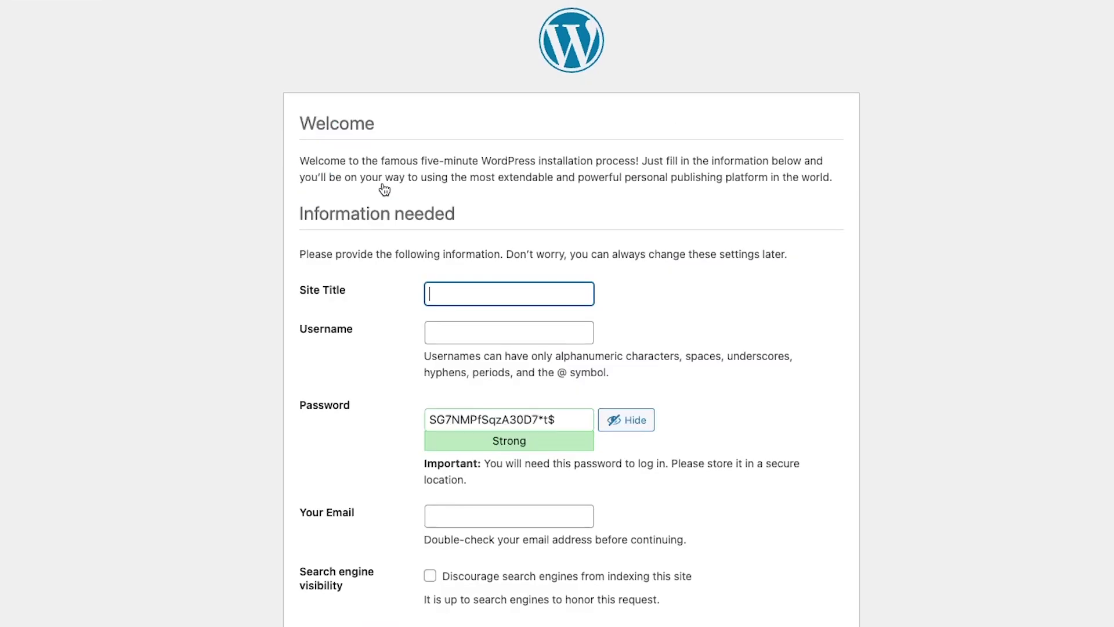